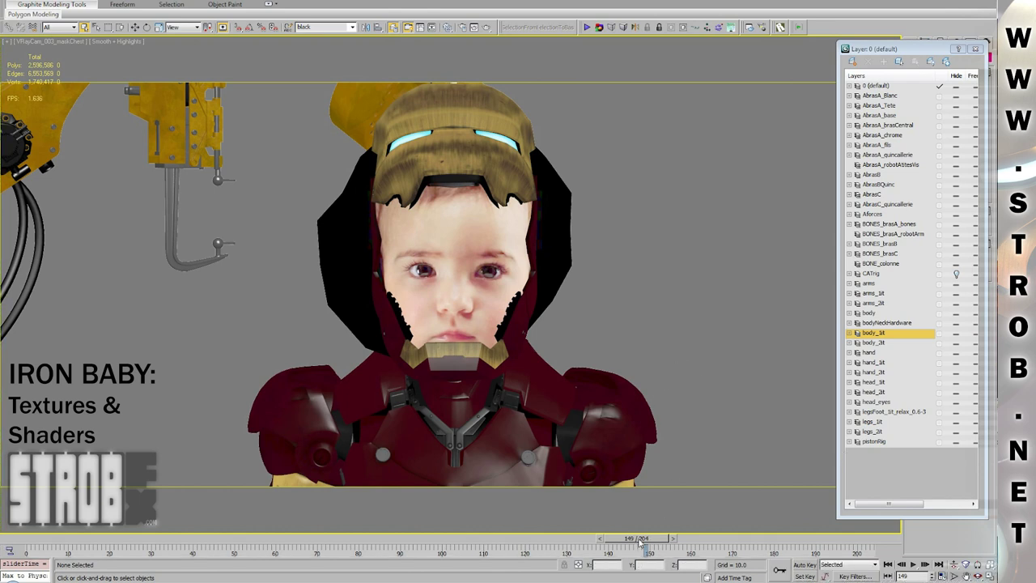
- Scrub the animation to frame 125 and move the layer list aside to uncover the utilities
left_click_drag(640, 544, 490, 544)
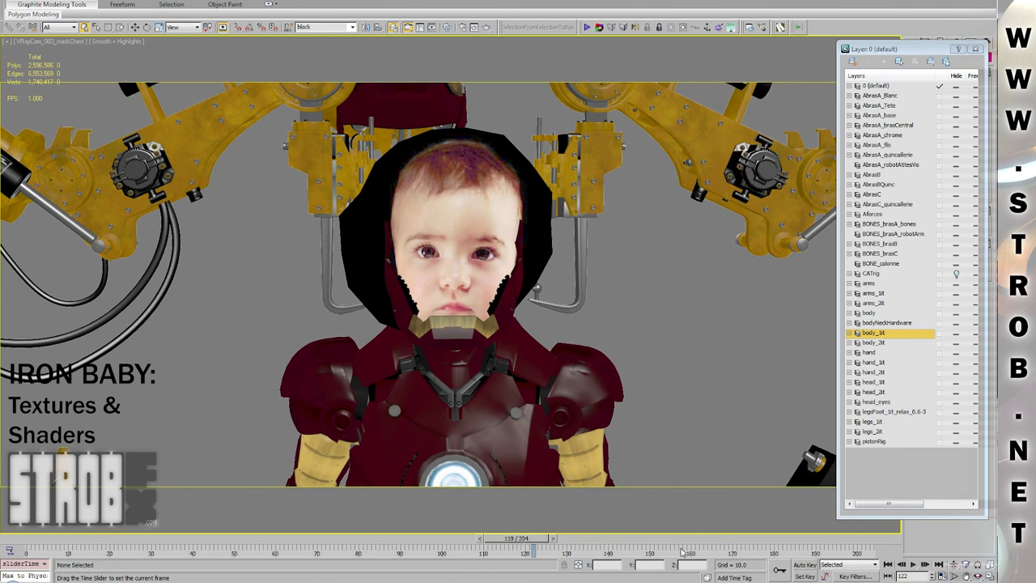
left_click_drag(681, 550, 530, 544)
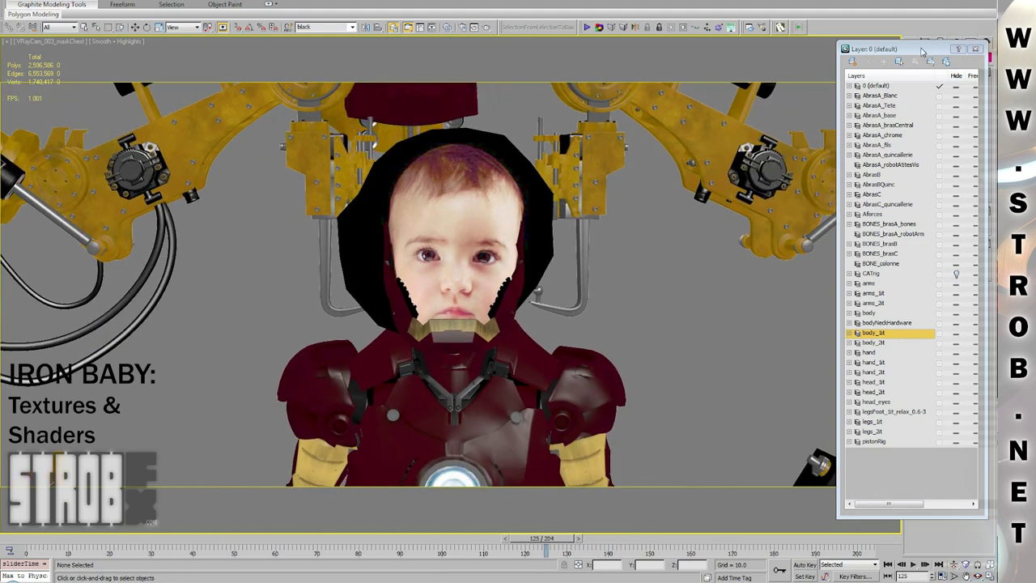
left_click_drag(923, 52, 849, 35)
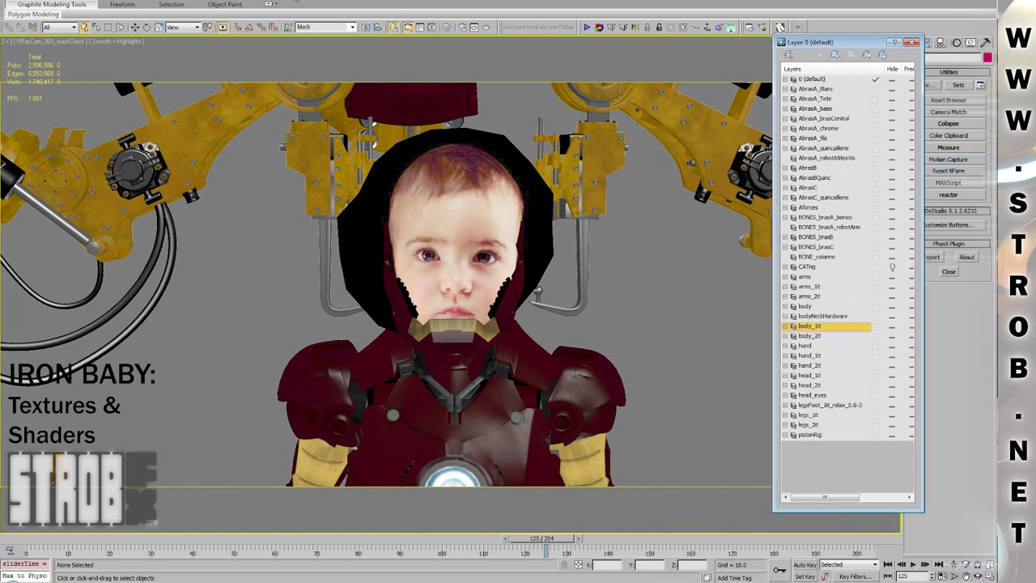
- Select the chest armour, open Render Surface Map for it and set the bitmap size to 1024
left_click(497, 432)
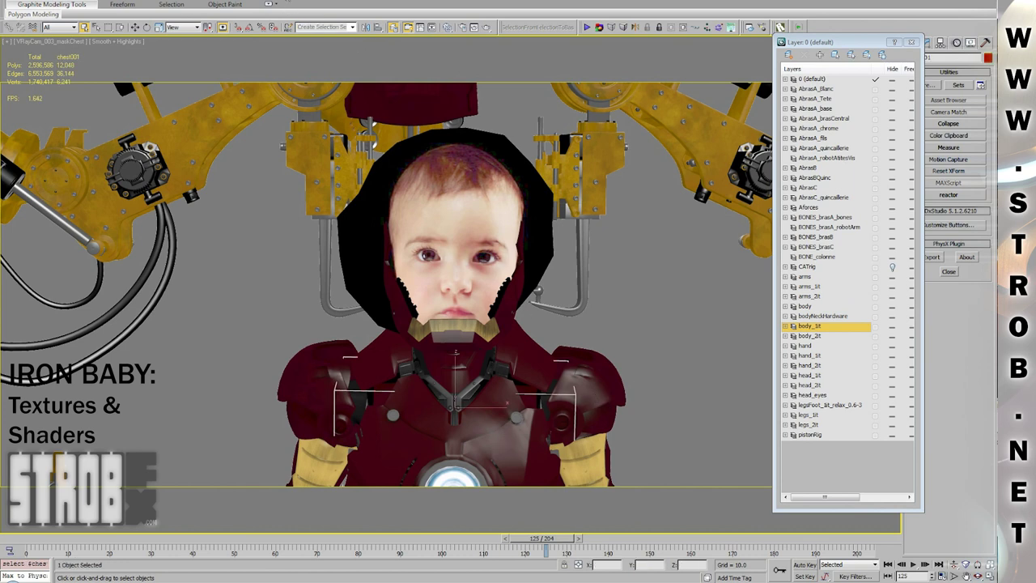
left_click(290, 0)
left_click(302, 105)
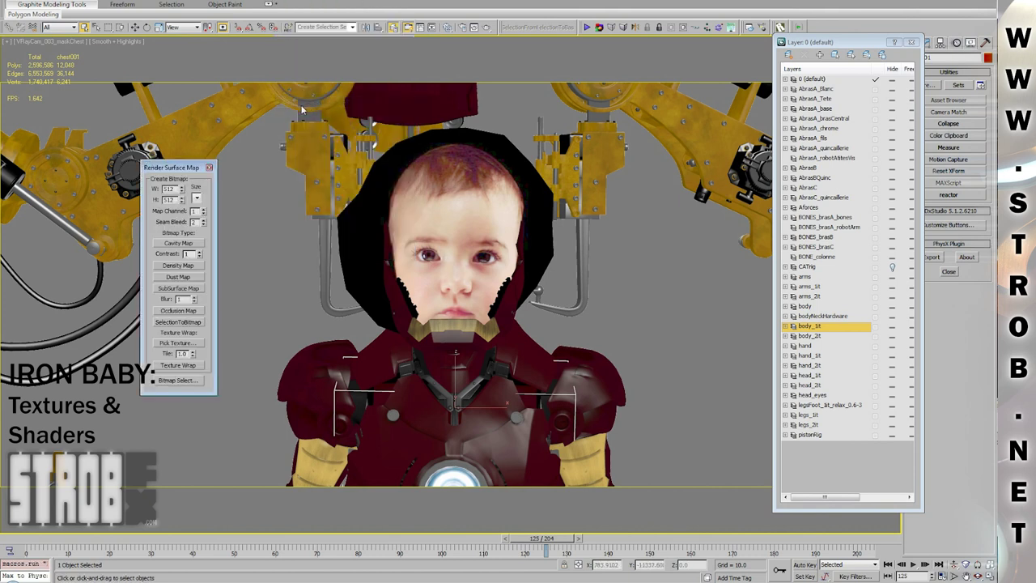
left_click_drag(186, 168, 194, 111)
left_click(208, 141)
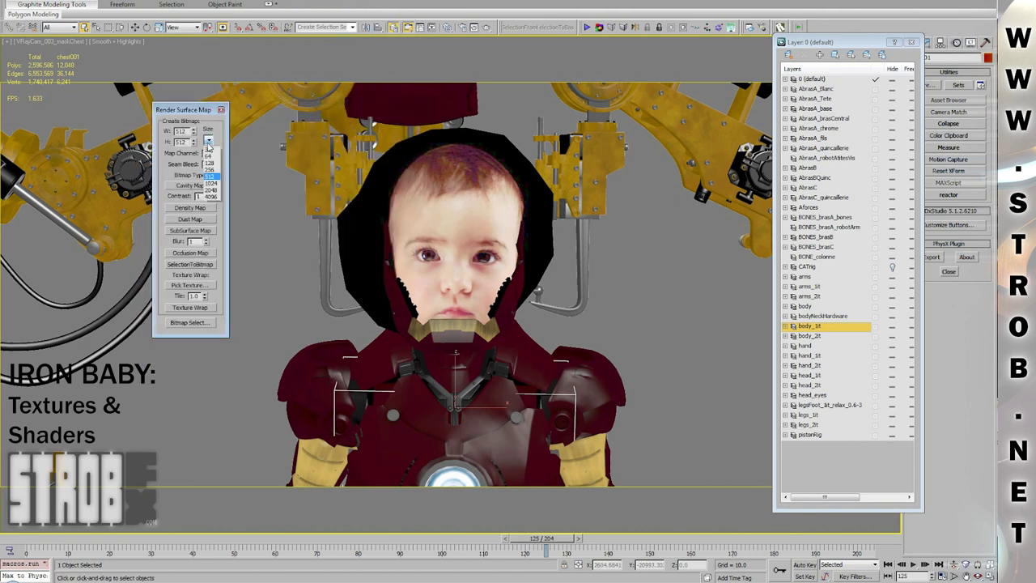
left_click(210, 182)
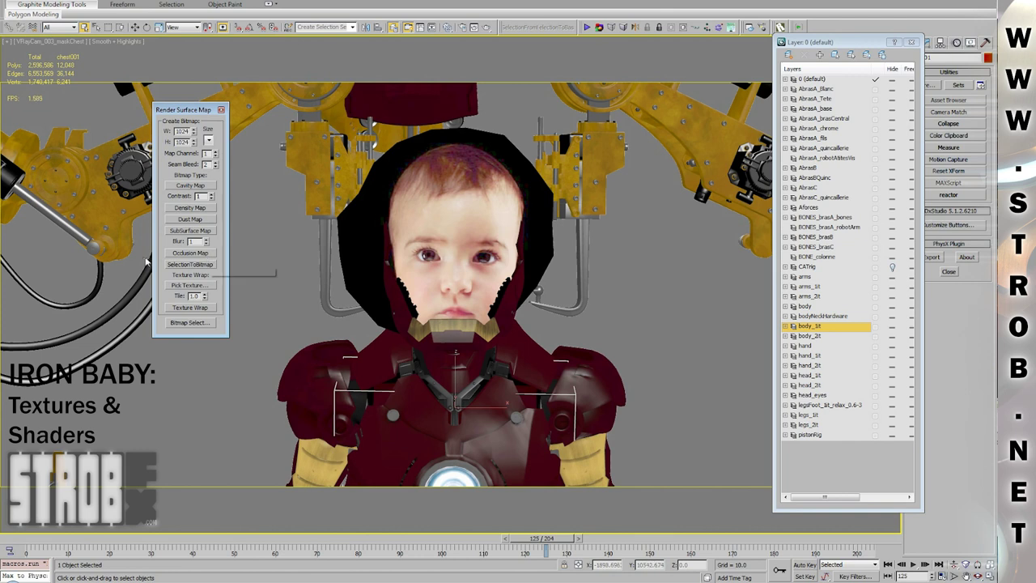
- Render an occlusion map of the chest armour, inspect the resulting bitmap and close it
left_click(190, 253)
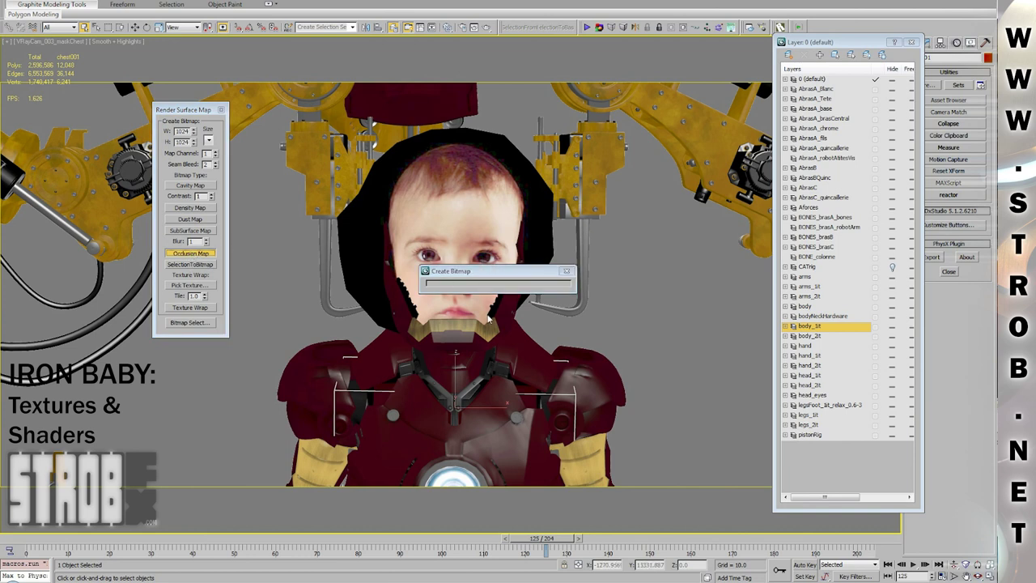
left_click_drag(837, 16, 385, 20)
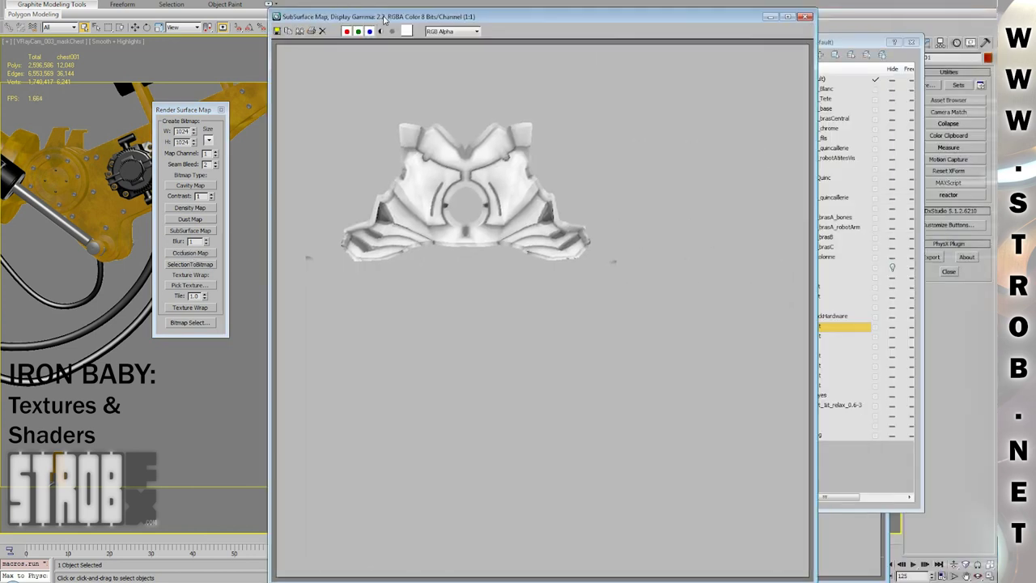
left_click(805, 16)
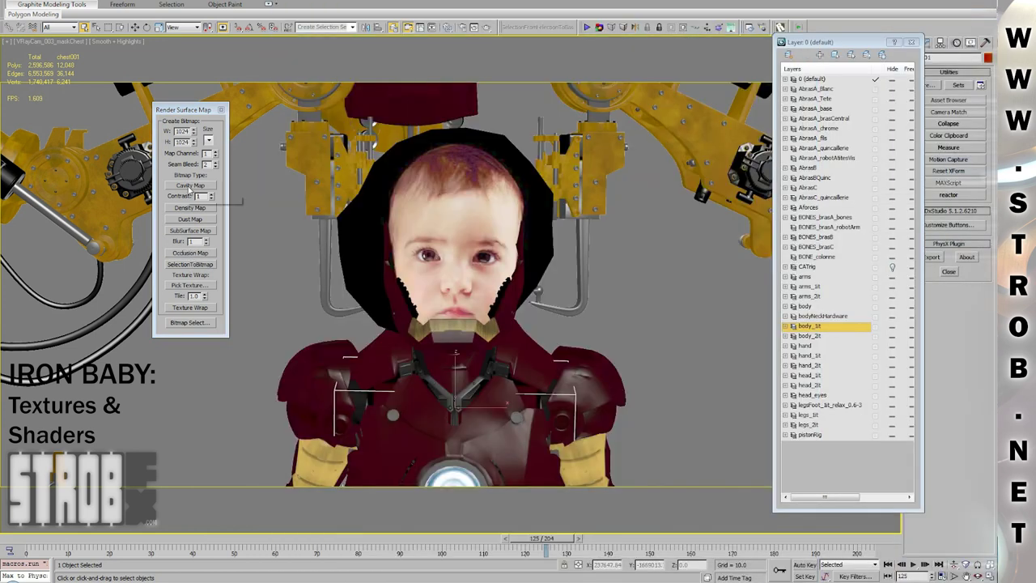
- Render the cavity, density and dust maps of the chest armour, arranging the bitmap windows for viewing
left_click(190, 186)
left_click_drag(852, 14, 419, 27)
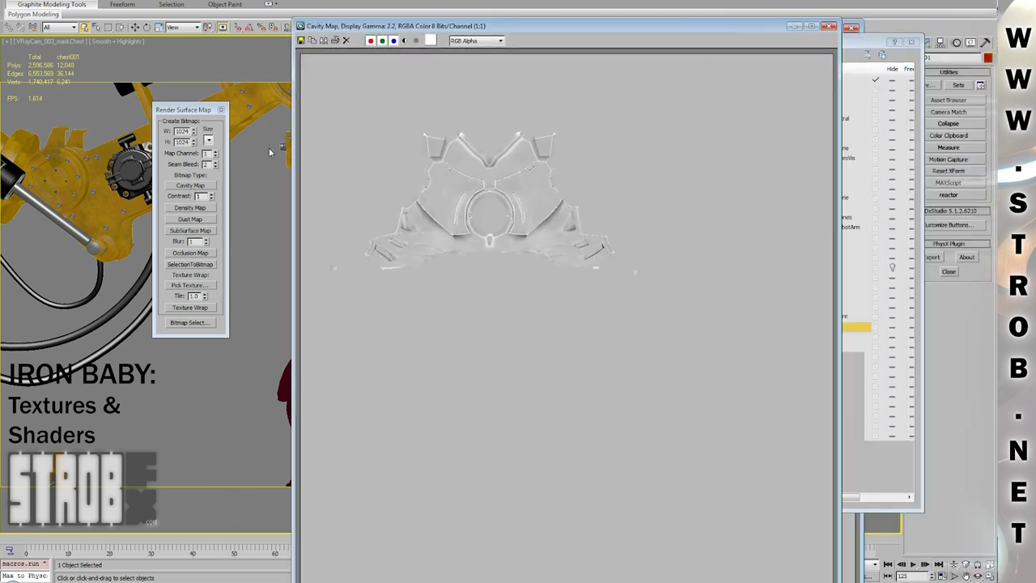
left_click(190, 209)
left_click_drag(827, 26, 415, 30)
left_click(190, 219)
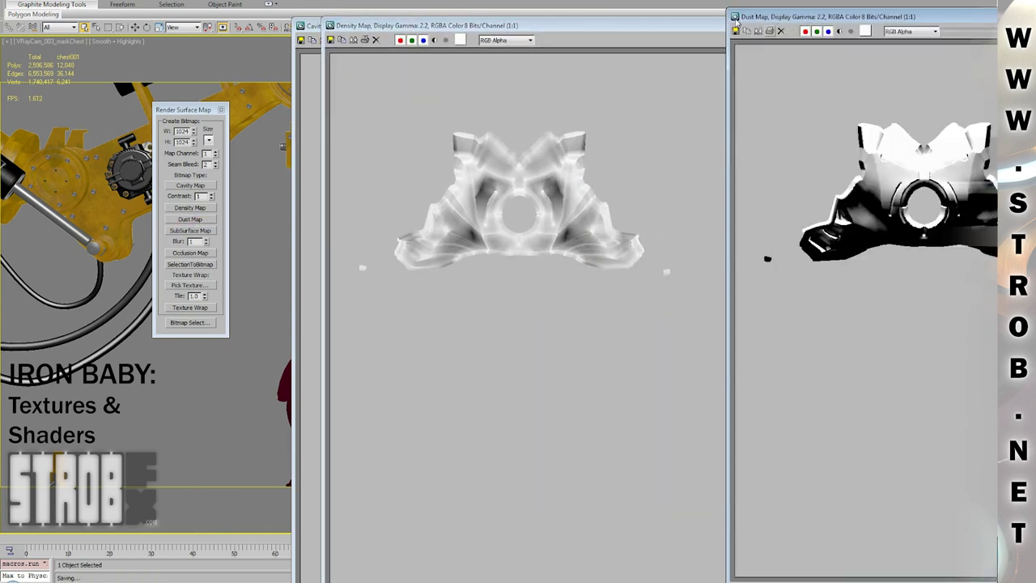
left_click(189, 230)
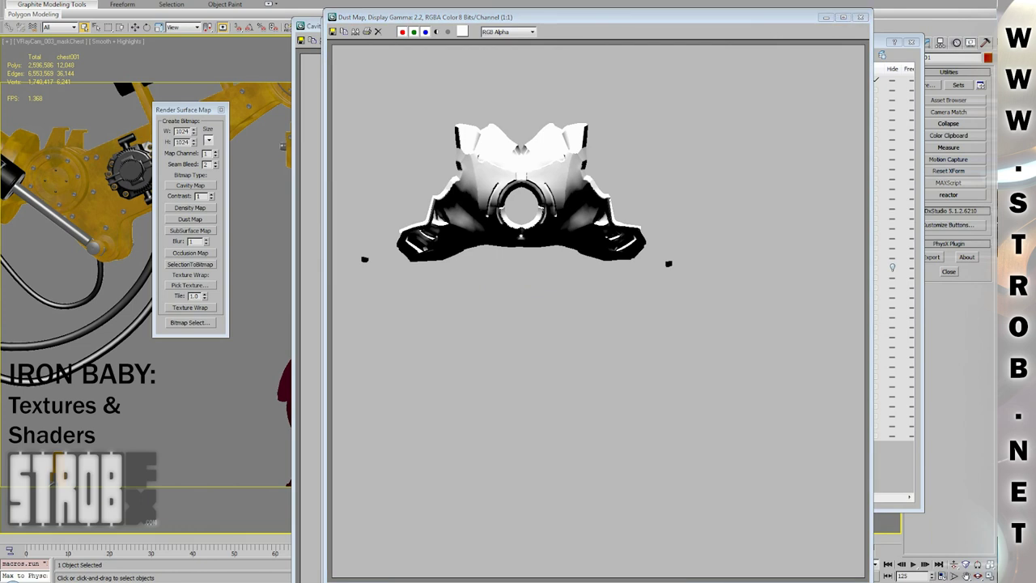
- Switch to Windows Photo Viewer with arm_cavity.jpg, maximize it and examine the series of baked arm maps and flat colour masks
left_click_drag(997, 31, 297, 27)
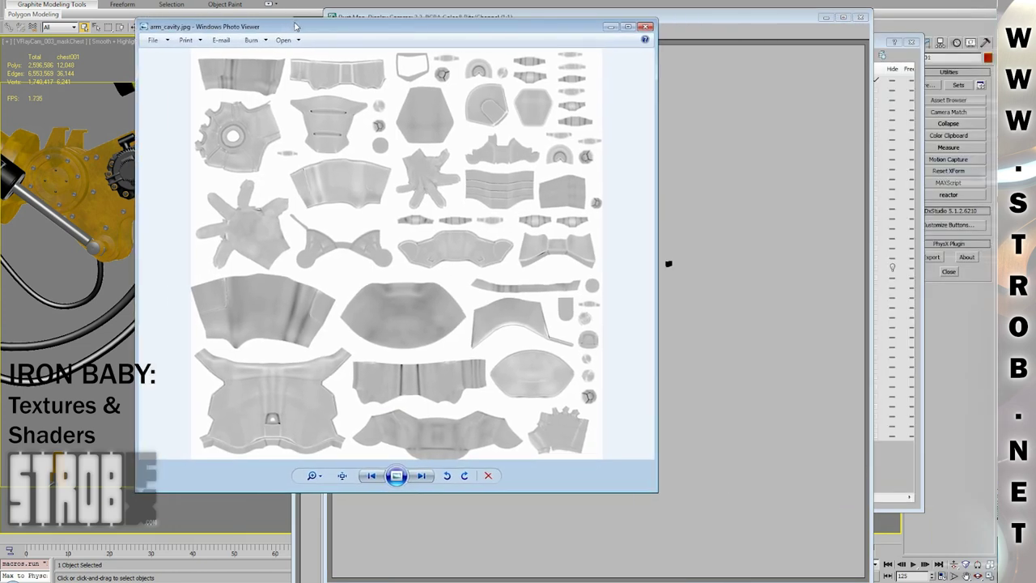
double_click(297, 28)
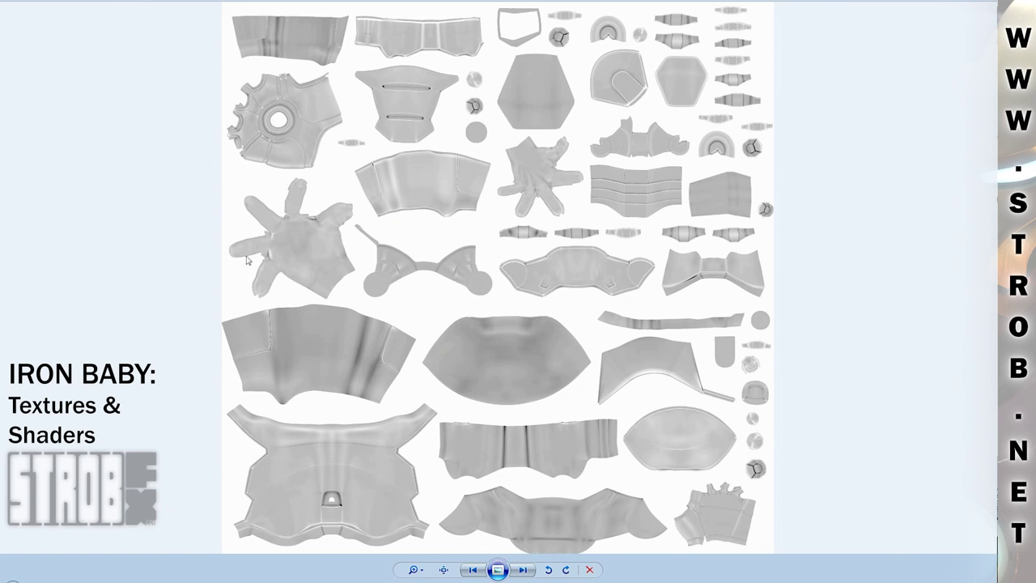
key("Right")
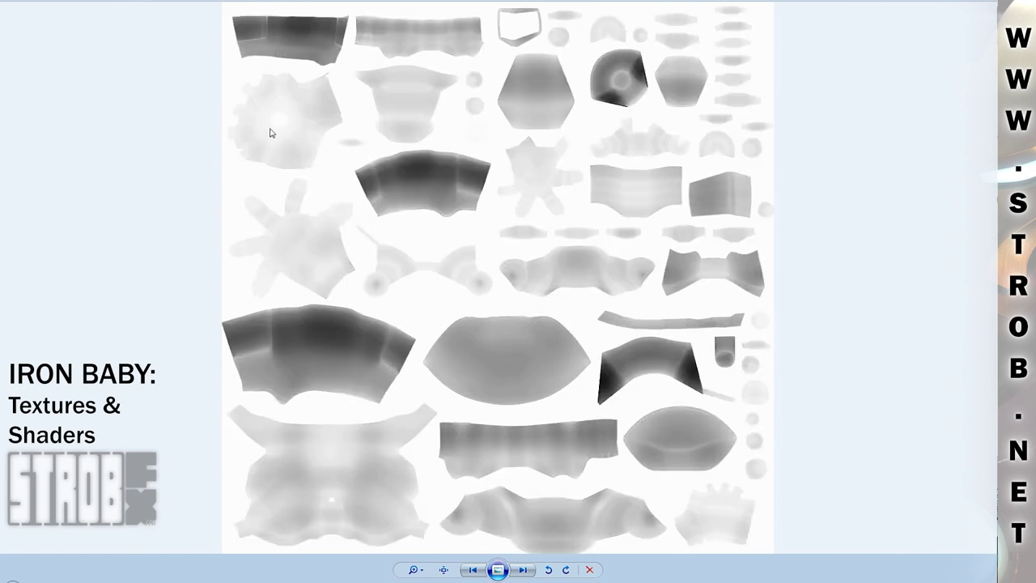
key("Right")
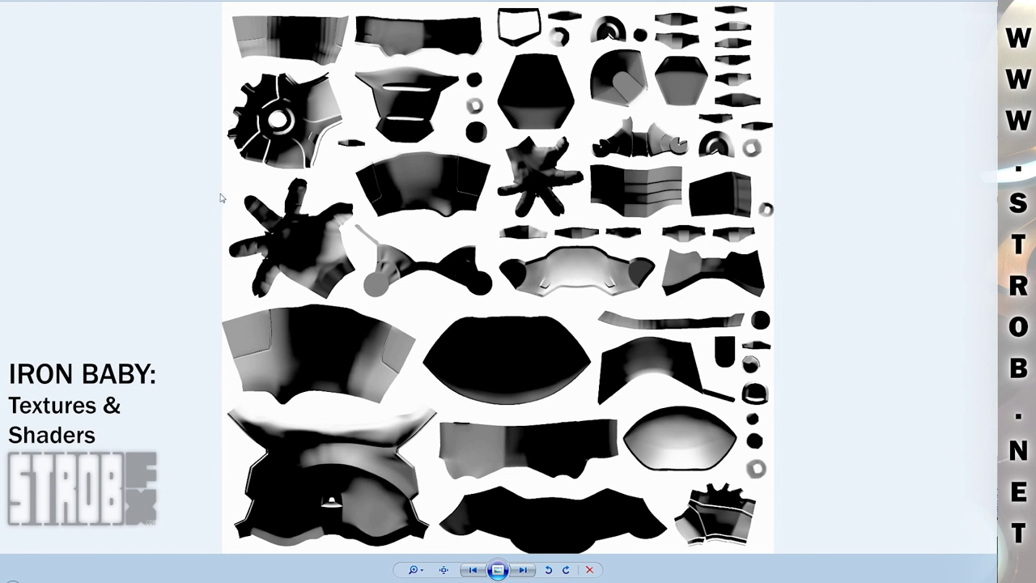
key("Right")
key("Right")
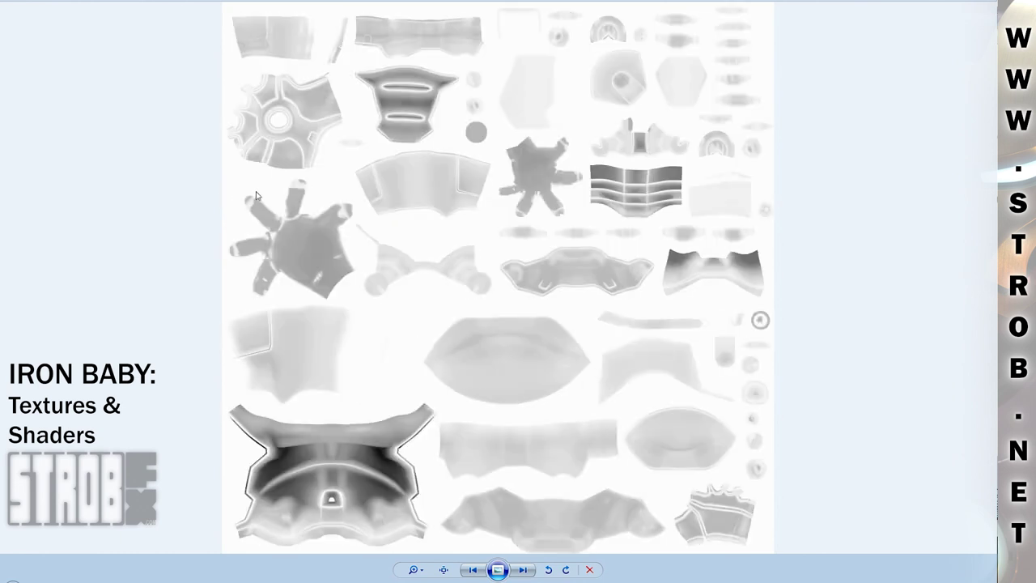
key("Right")
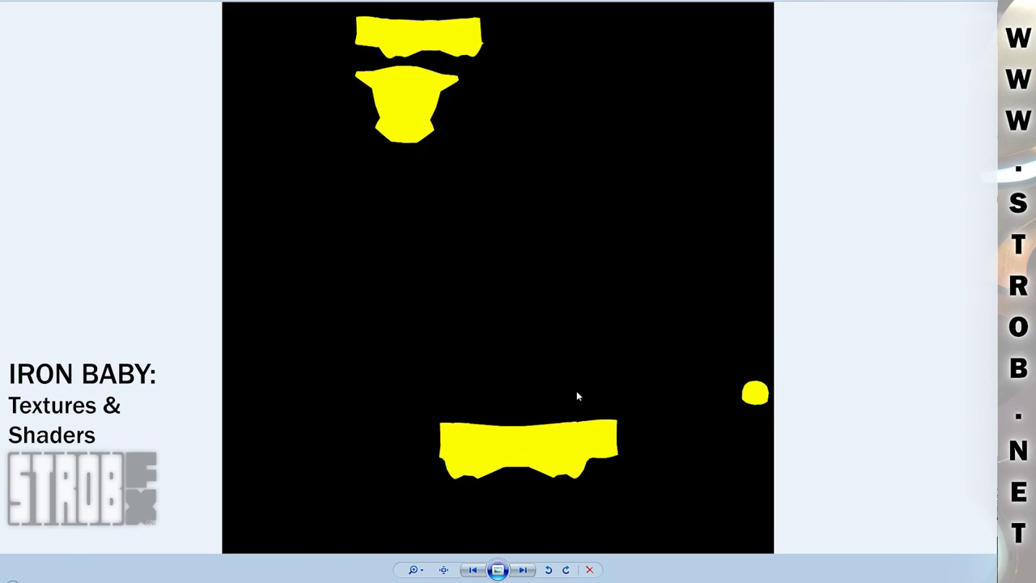
key("Right")
key("Right")
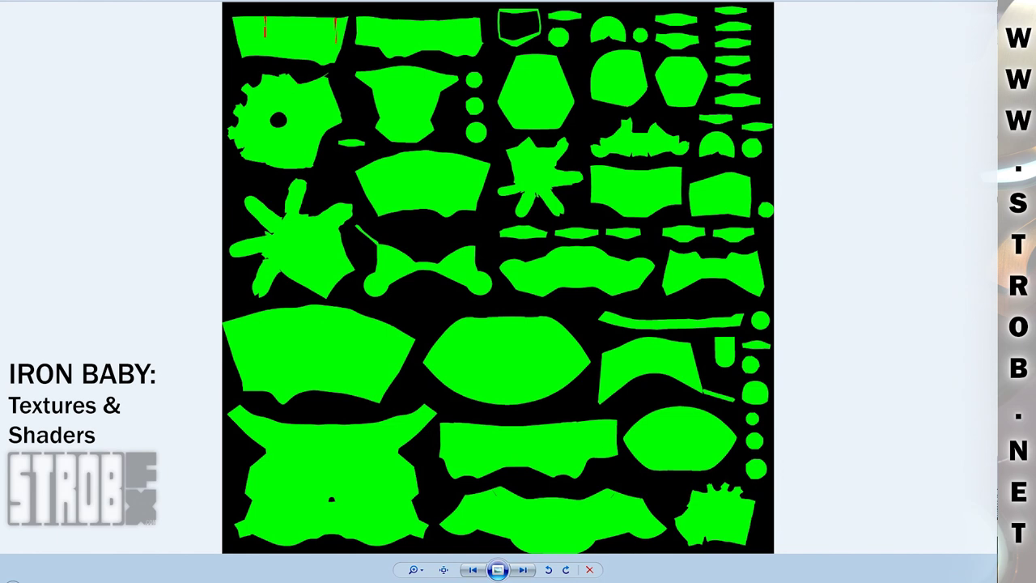
- Bring up the head texture images in a maximized viewer and compare the normal and darker diffuse maps
key("alt+Tab")
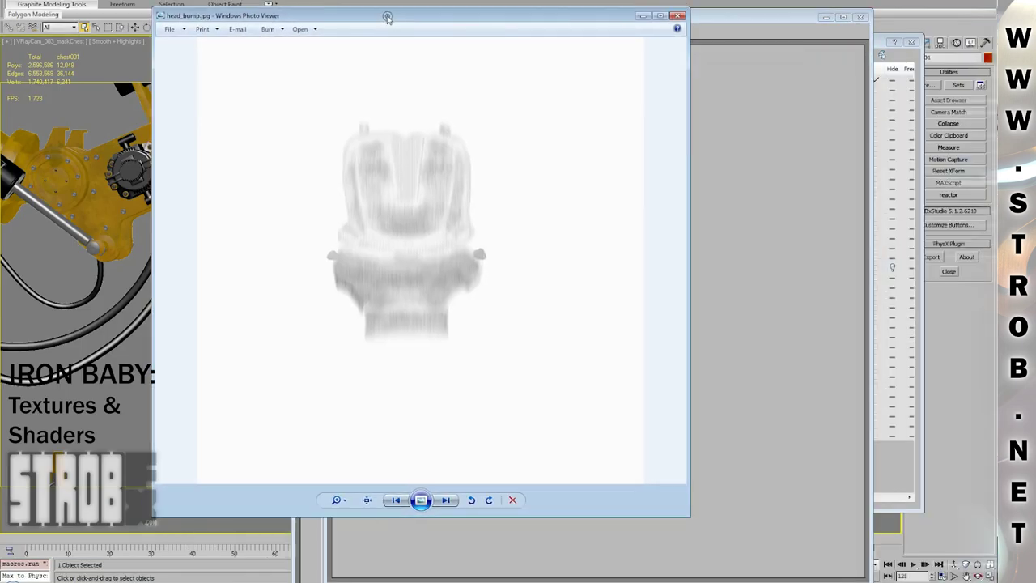
double_click(387, 18)
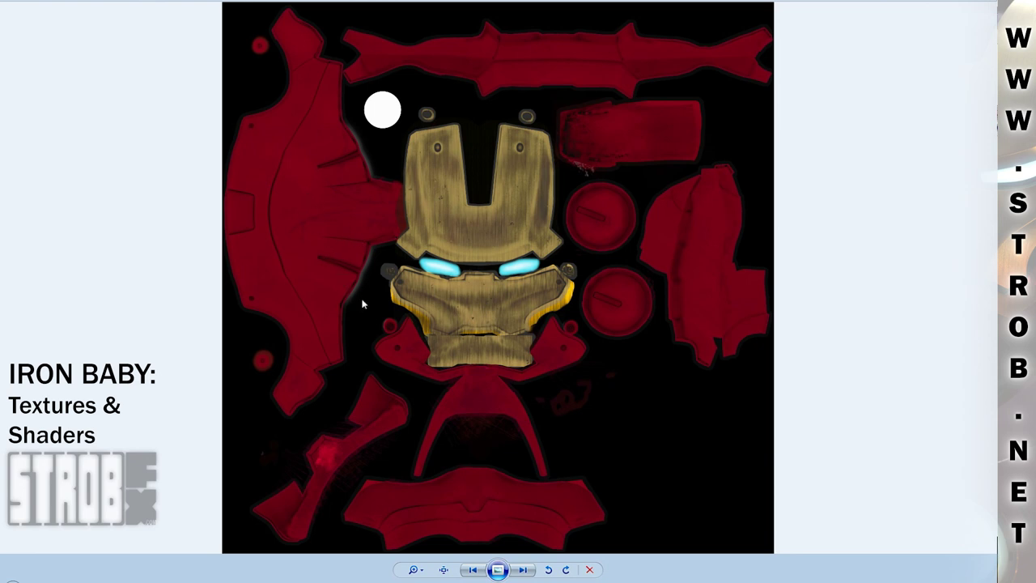
key("Right")
key("Left")
key("Right")
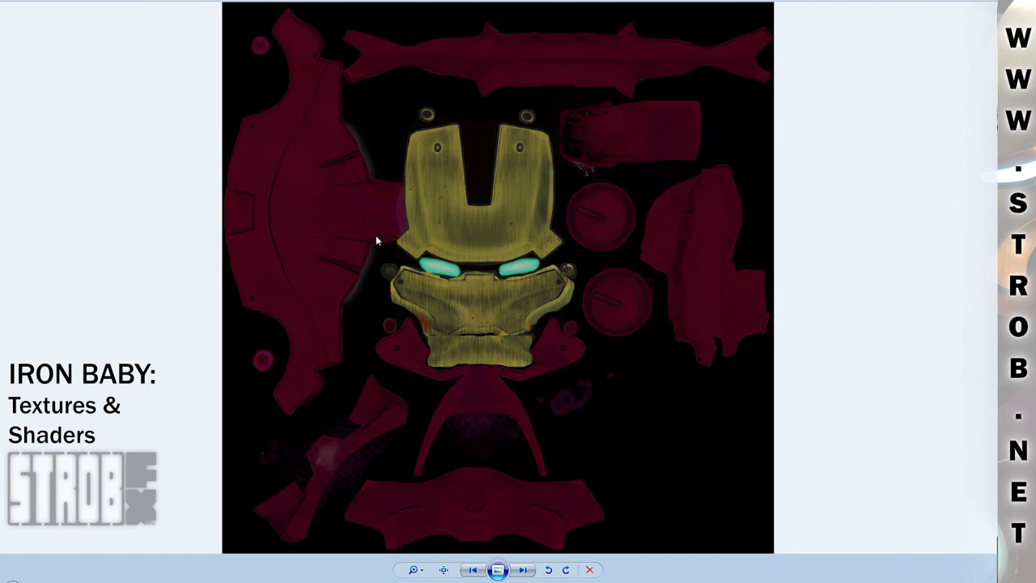
key("Left")
key("Right")
key("Left")
key("Right")
key("Left")
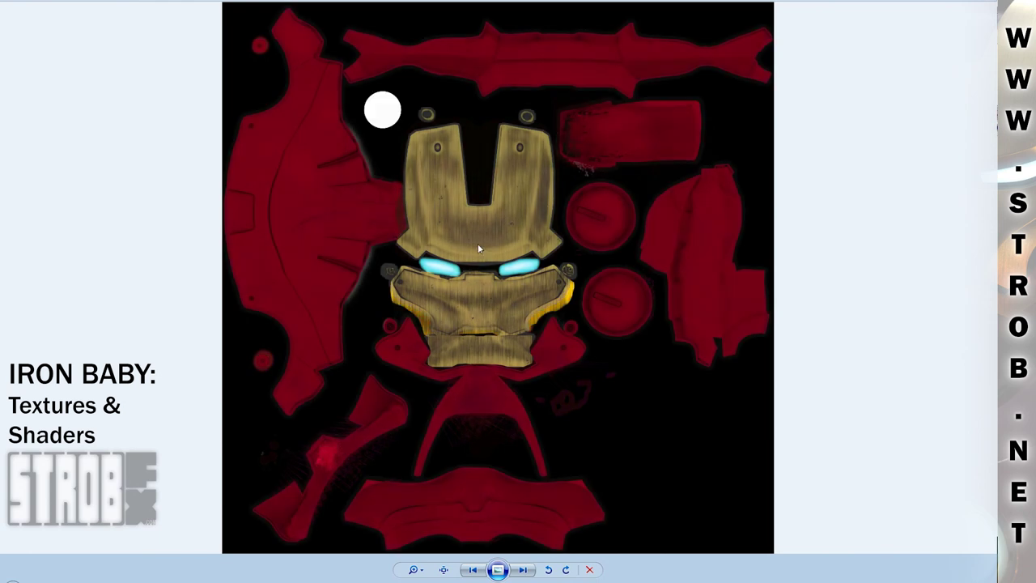
- Examine the head's dust, glossiness and paint scratch maps, comparing the lighter and darker glossiness versions
key("Right")
key("Right")
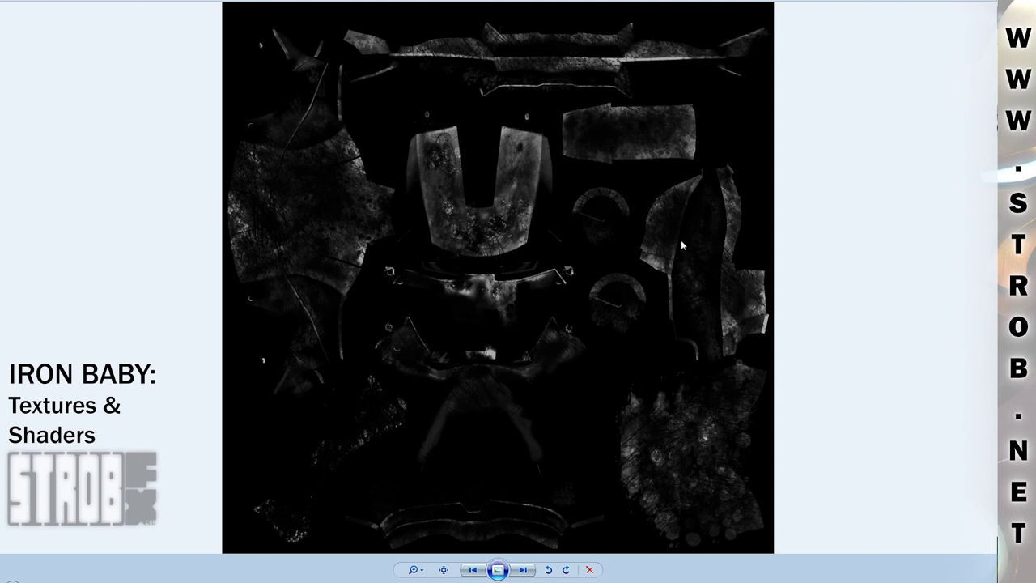
key("Right")
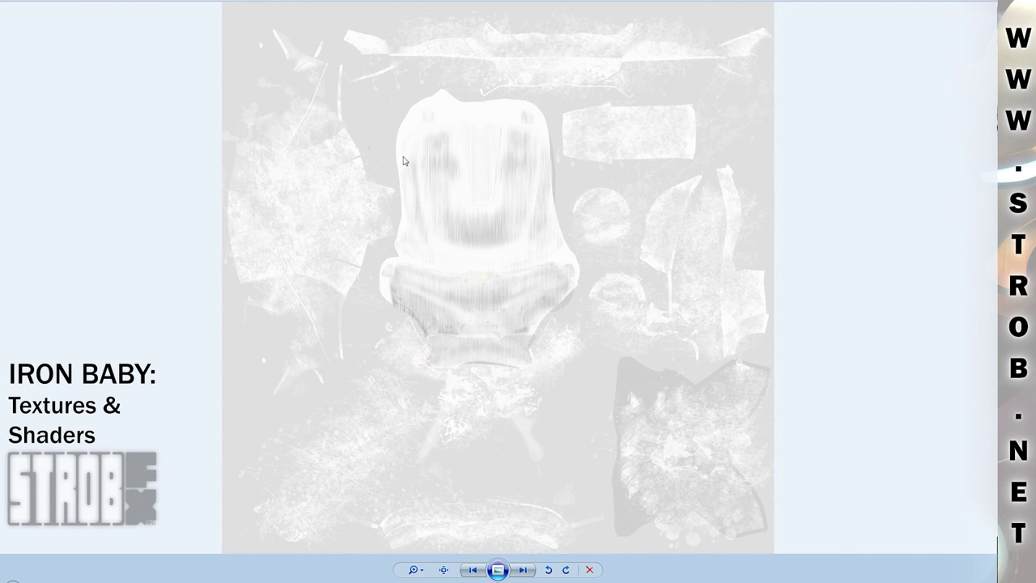
key("Right")
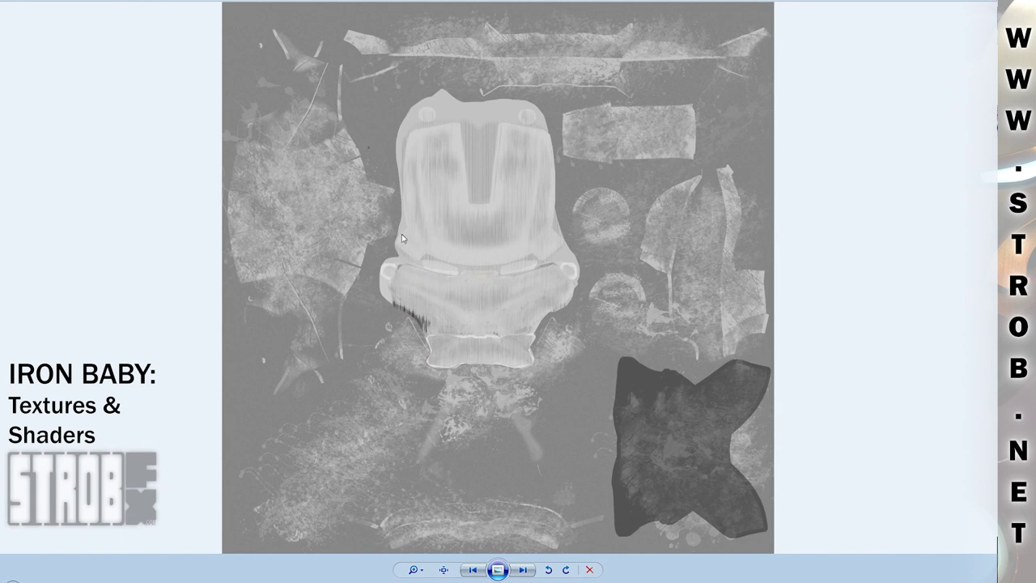
key("Left")
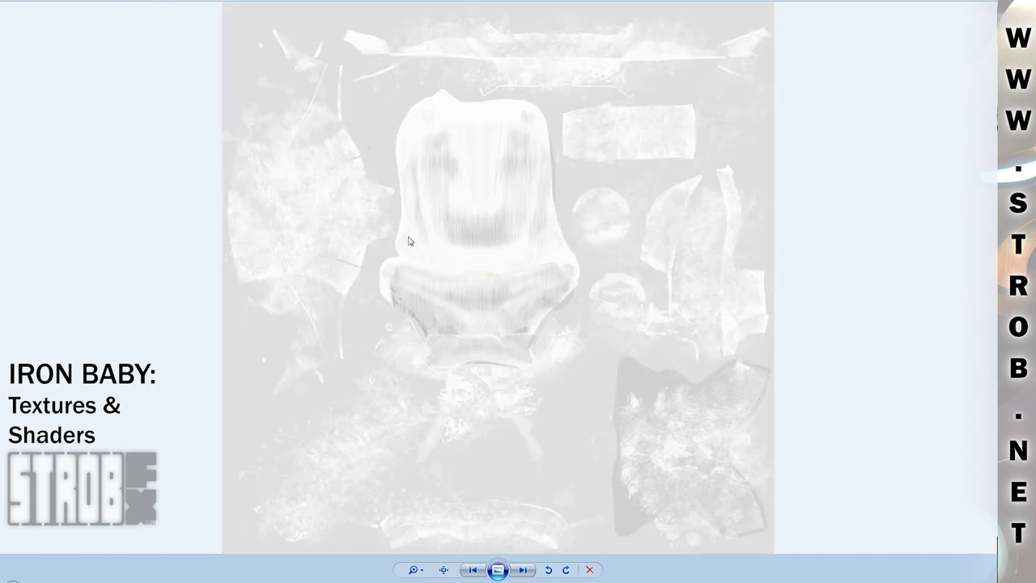
key("Left")
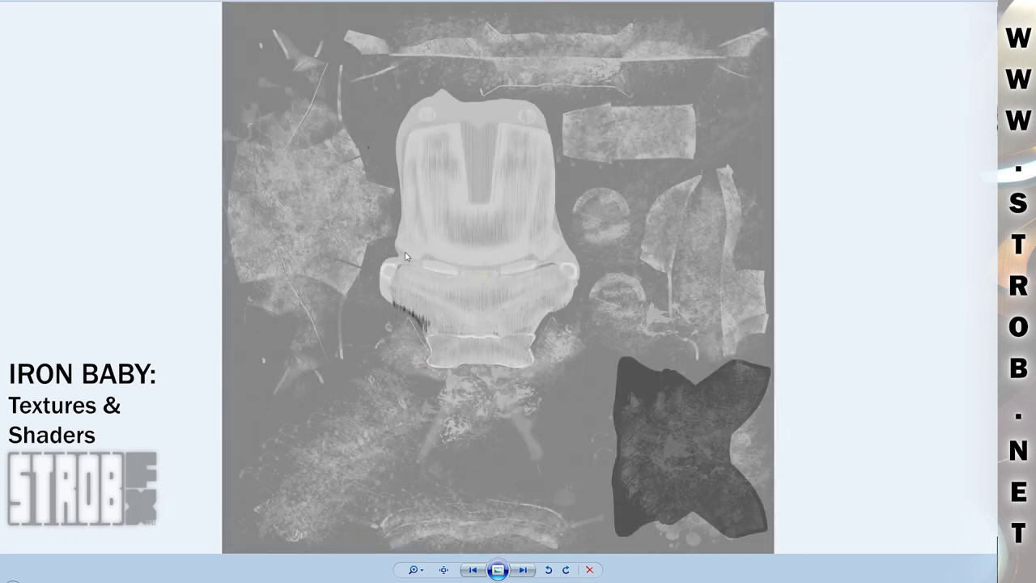
key("Left")
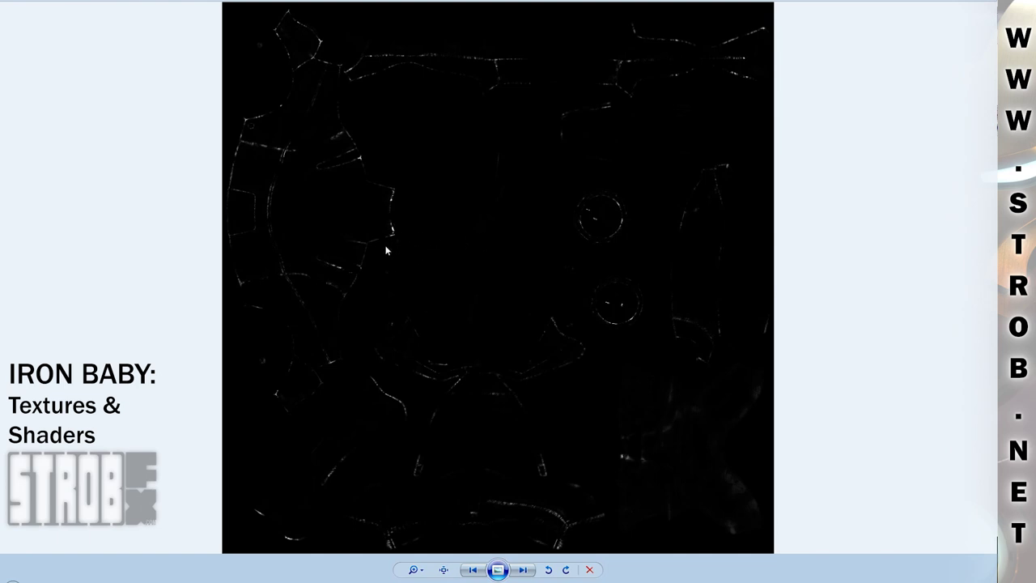
- Compare the head's bright and darker reflection maps, and view the body texture with its Photoshop layer list
key("Right")
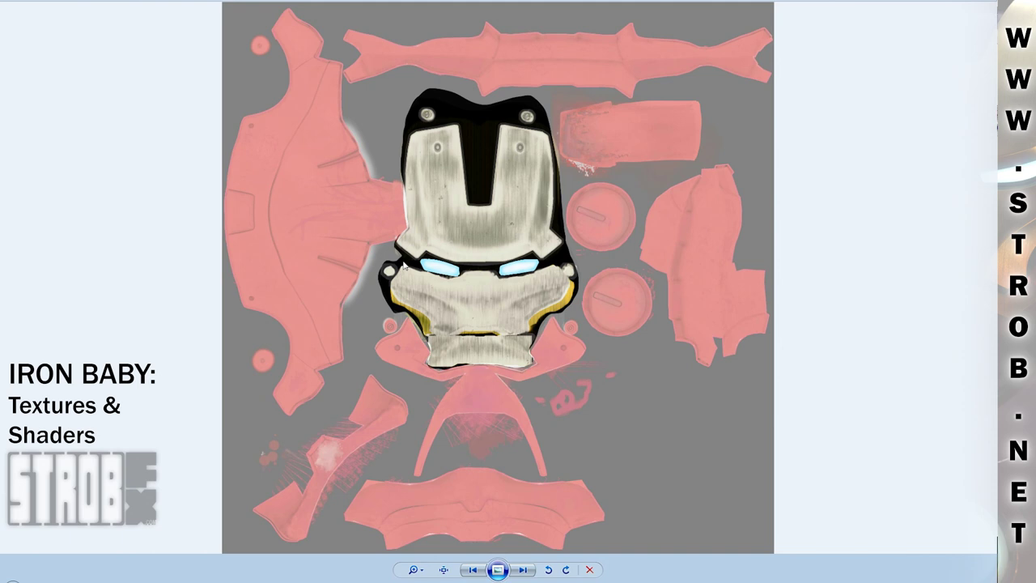
key("Right")
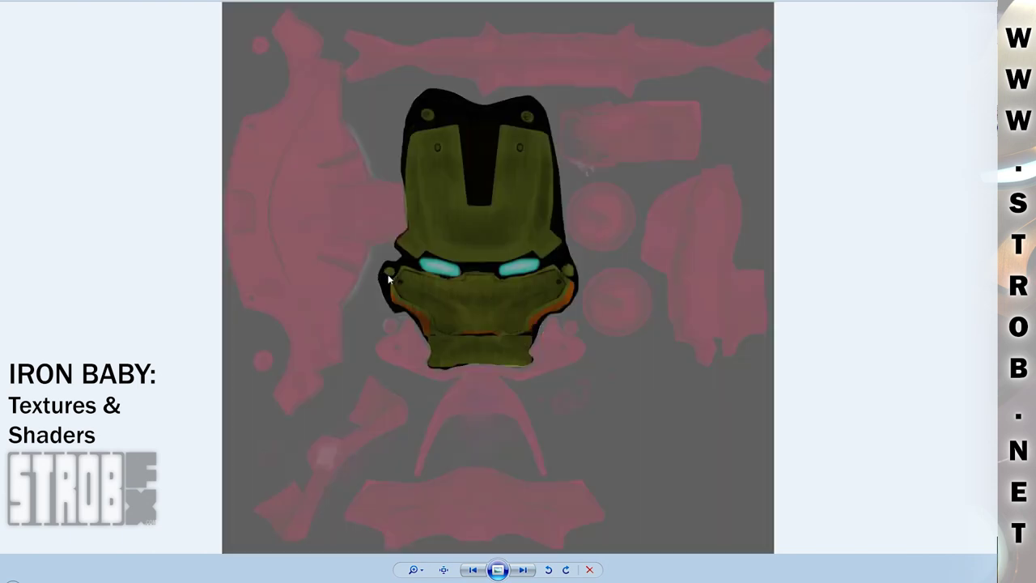
key("Right")
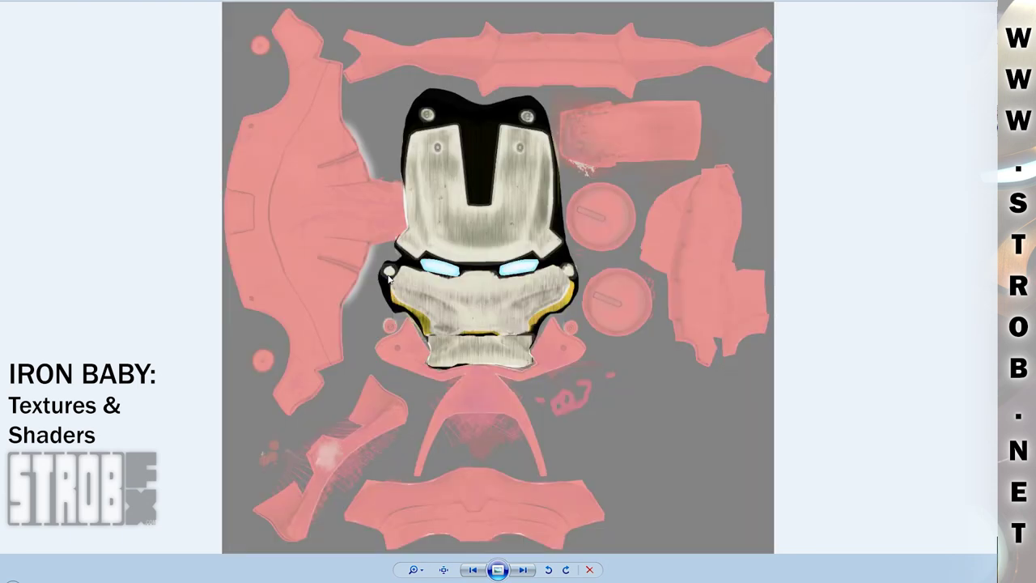
key("Left")
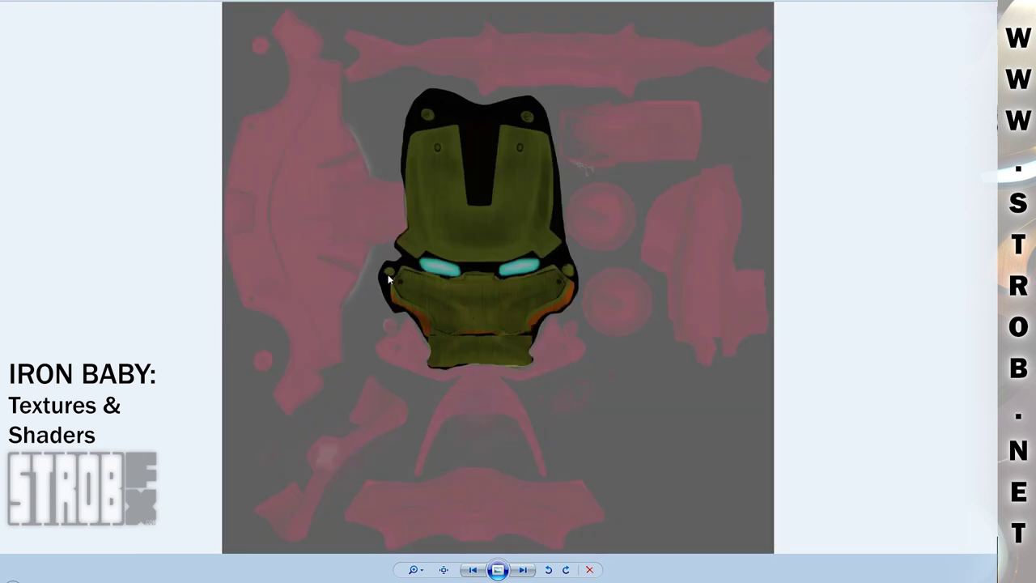
key("Right")
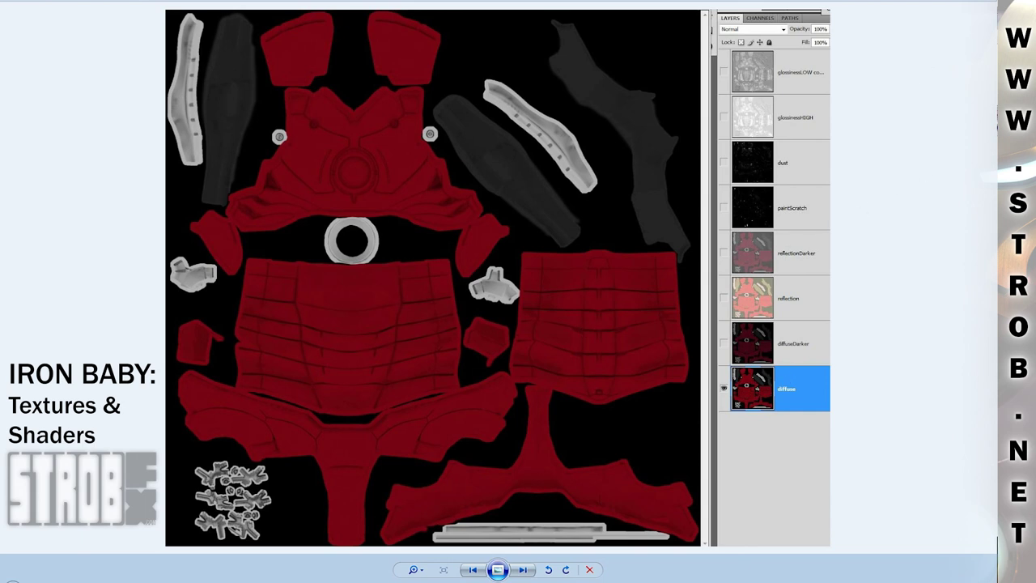
- Switch from the texture image back to 3ds Max and open the Slate Material Editor on the rouge shader graph
left_click(969, 0)
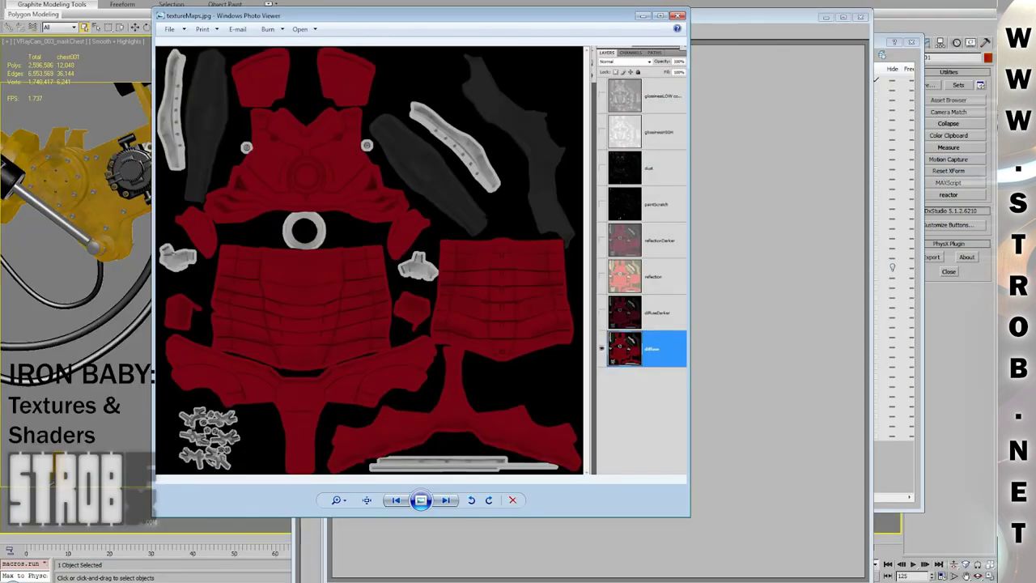
left_click(915, 16)
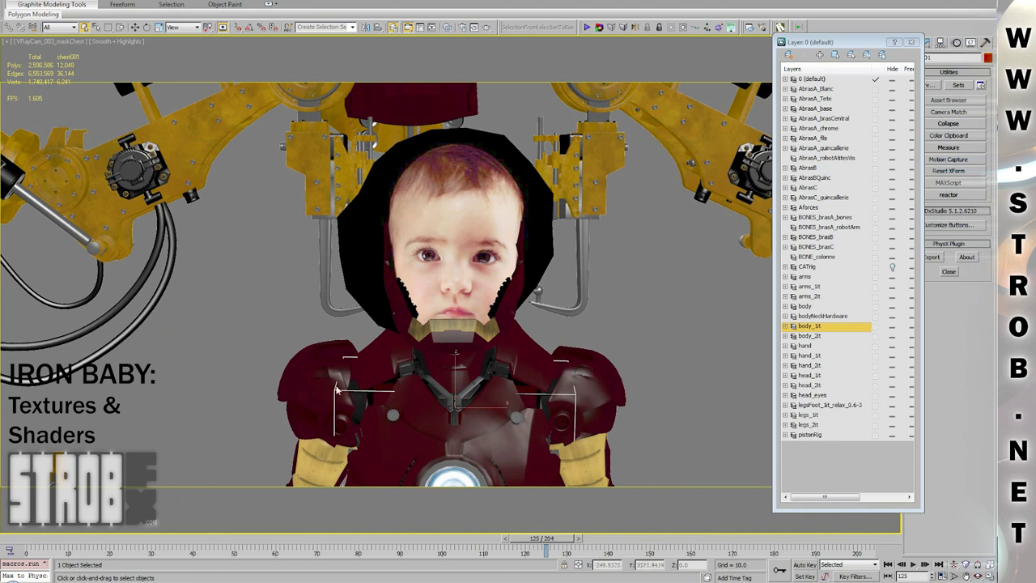
left_click(446, 29)
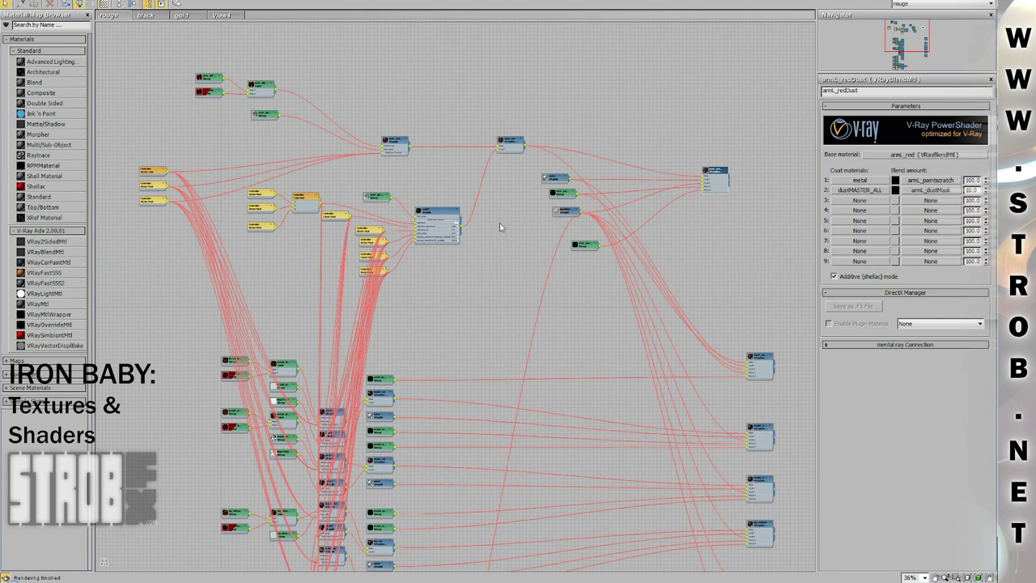
scroll(512, 243, "down", 6)
scroll(508, 259, "up", 6)
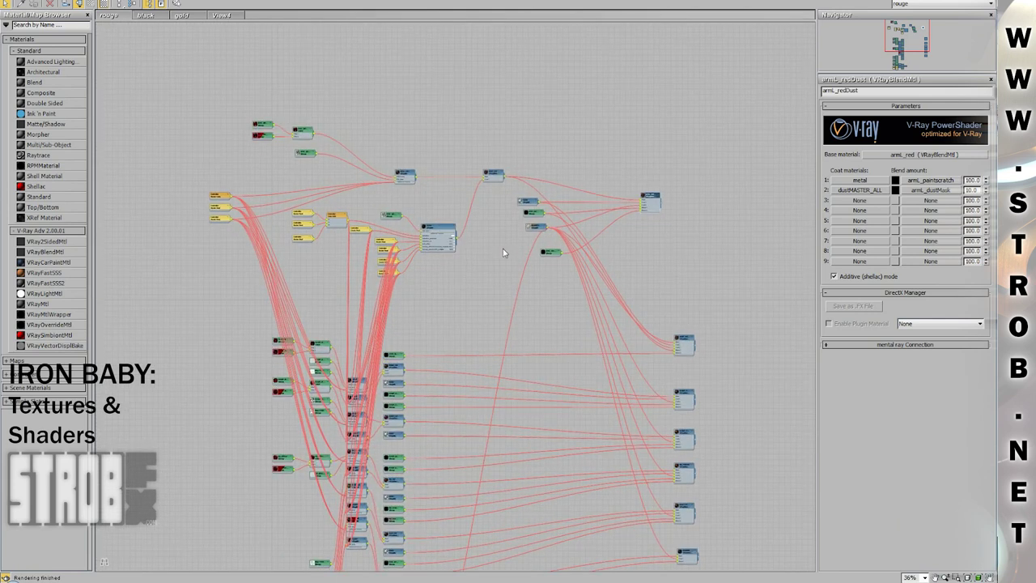
- View the black, gold and View4 shader graphs, ending back on the rouge graph
left_click(146, 15)
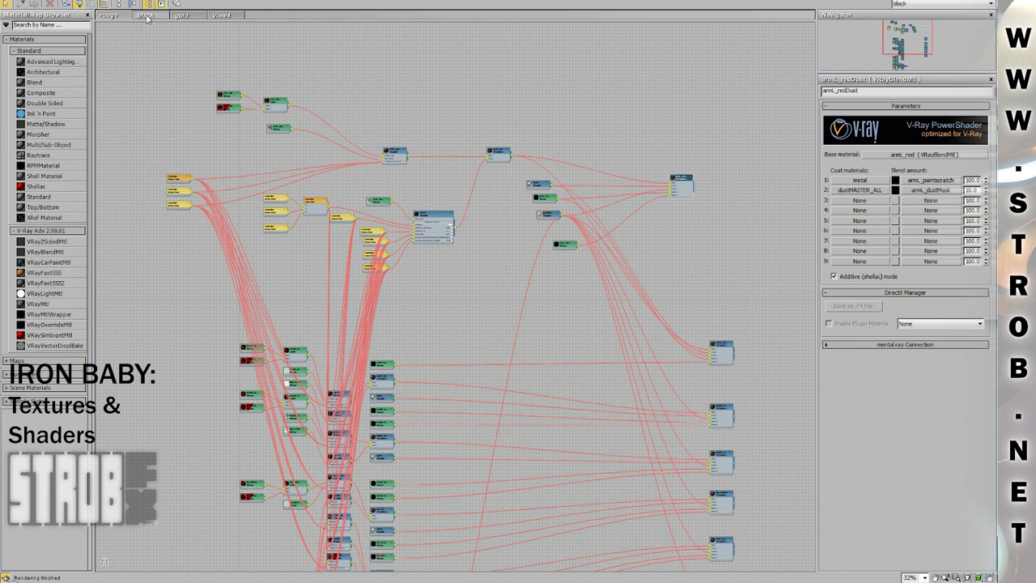
left_click(184, 16)
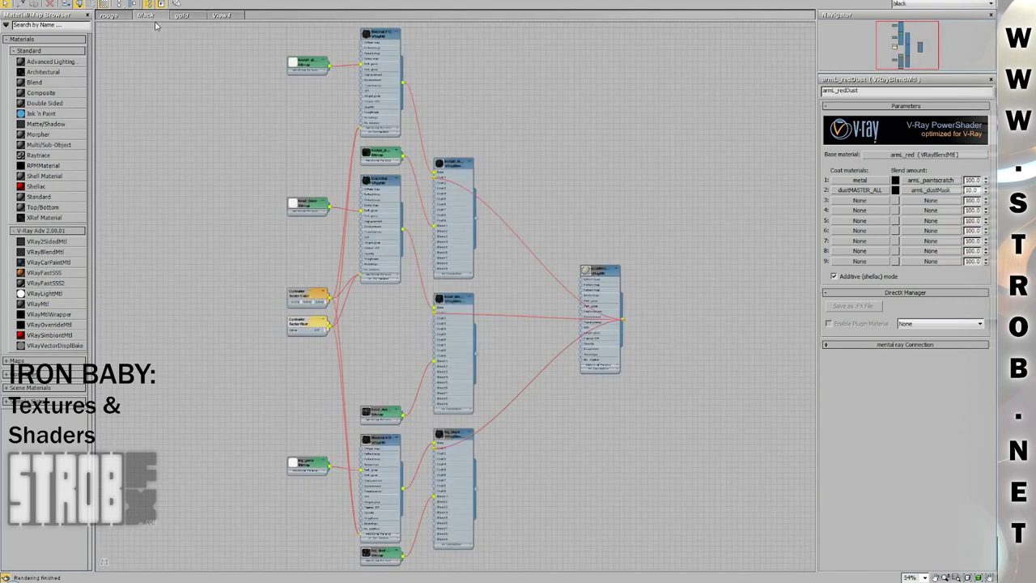
left_click(222, 15)
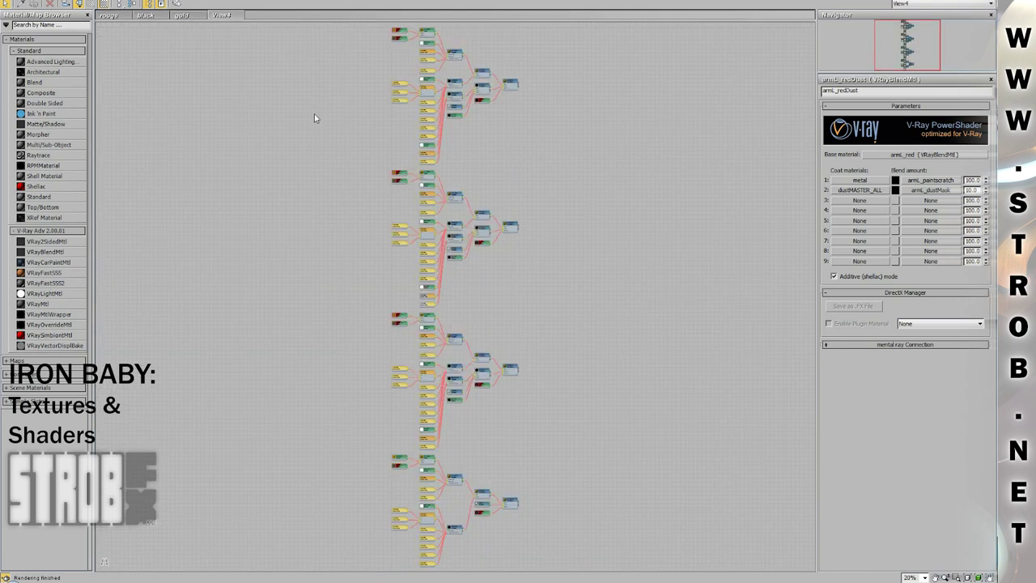
left_click(110, 15)
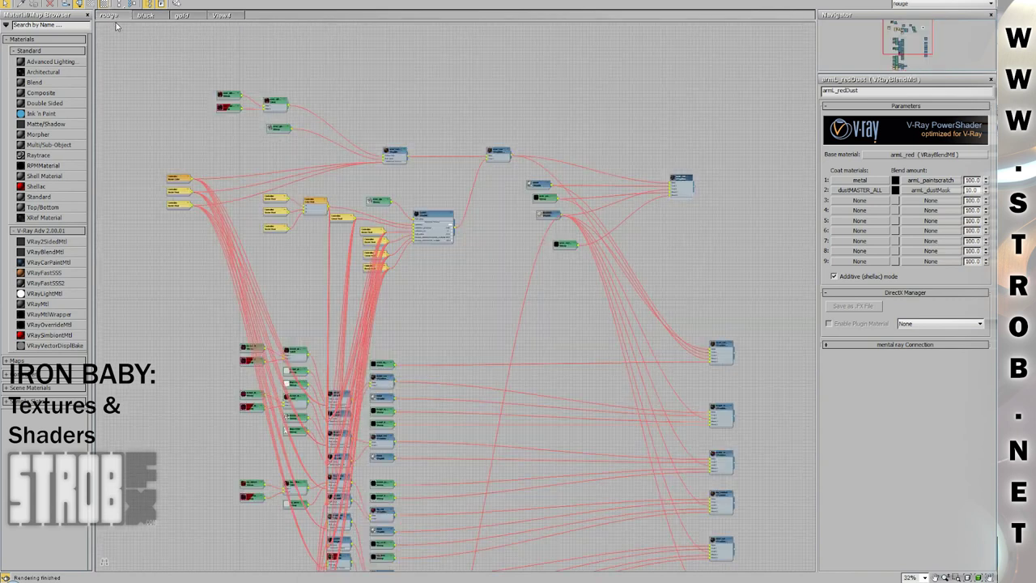
- Line up the seven final VRayBlend material nodes of the rouge graph in one vertical column
scroll(478, 297, "down", 3)
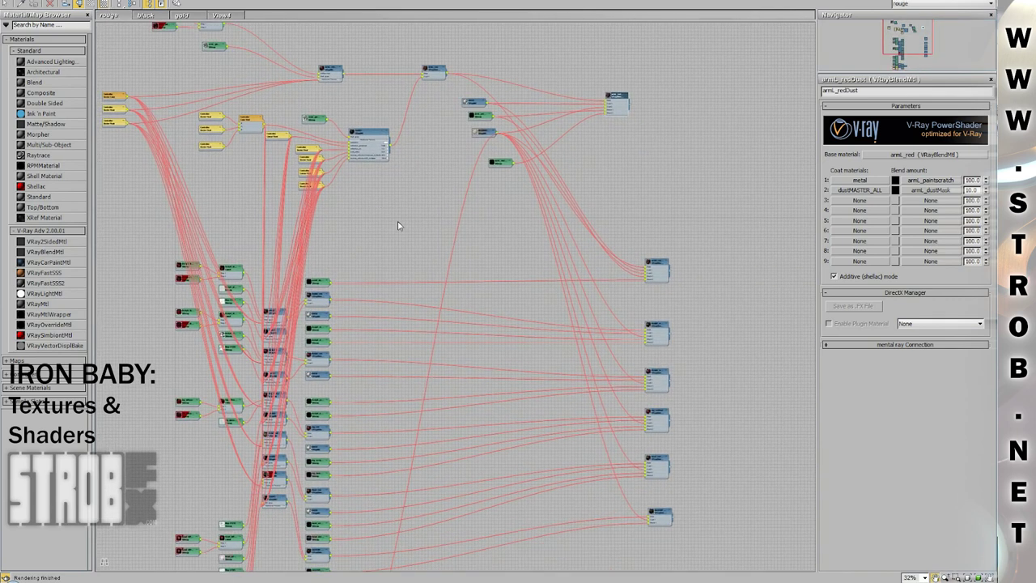
scroll(418, 259, "down", 3)
scroll(418, 259, "up", 2)
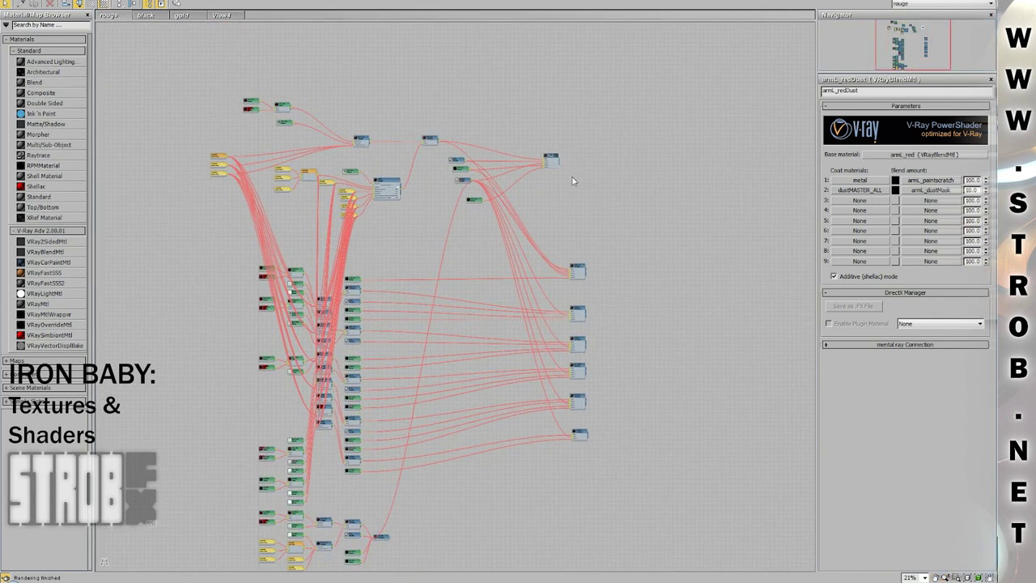
left_click_drag(559, 166, 581, 182)
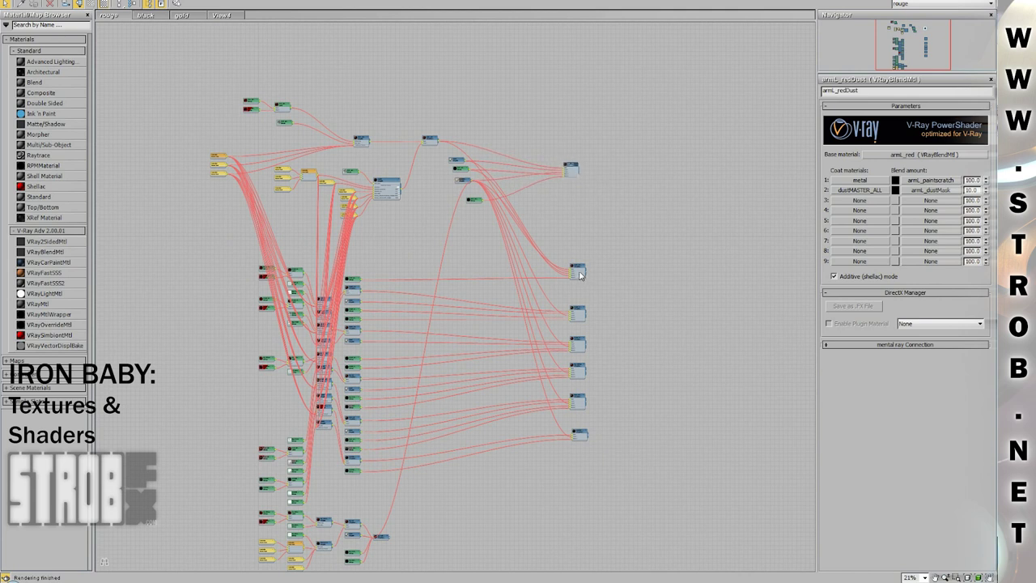
left_click_drag(579, 274, 581, 264)
left_click_drag(580, 318, 581, 334)
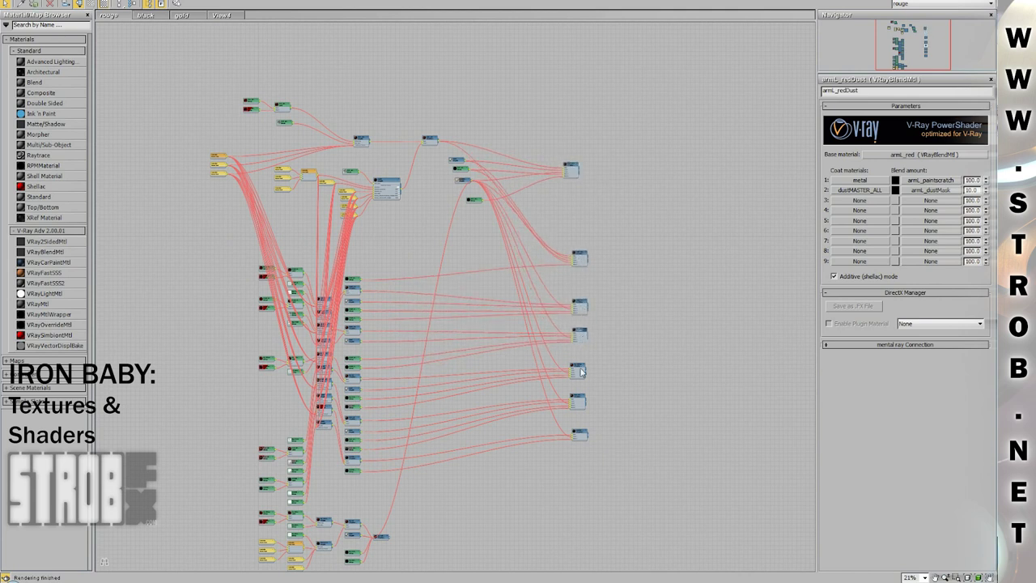
left_click_drag(581, 370, 581, 366)
left_click_drag(581, 401, 580, 393)
left_click_drag(581, 436, 583, 451)
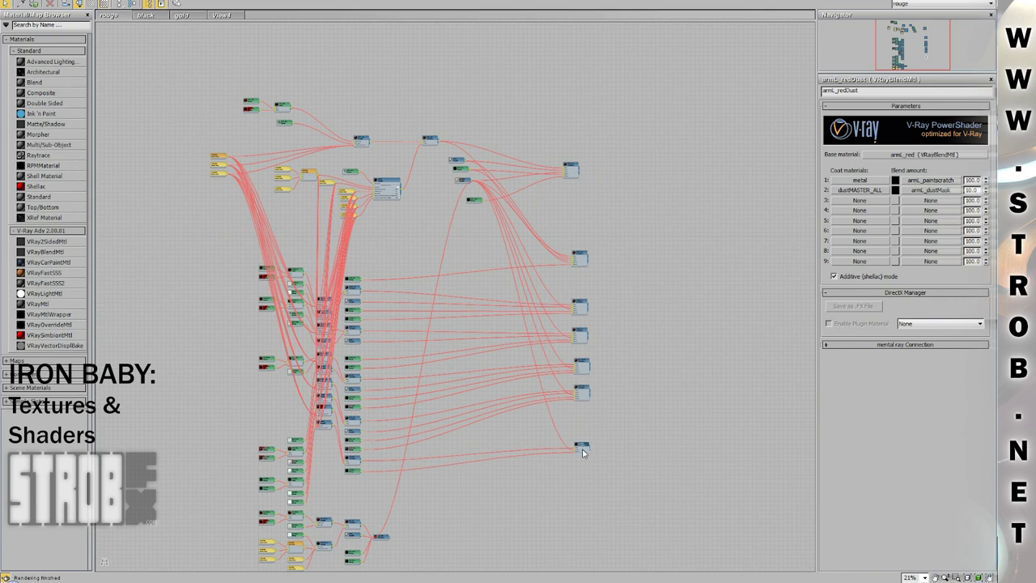
left_click_drag(573, 174, 582, 177)
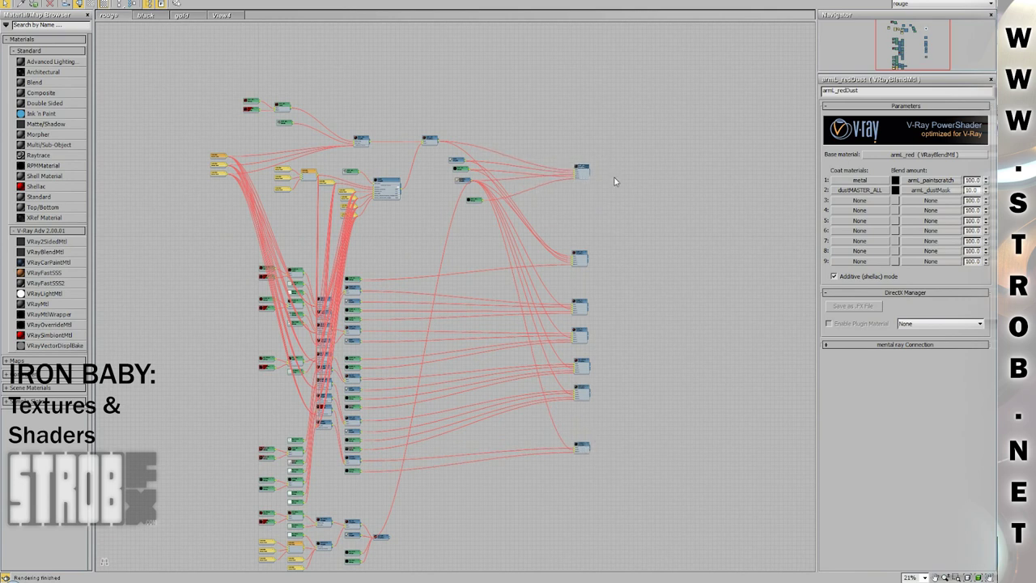
- Fine-tune the column placement of the arm, body, leg and head VRayBlend nodes at close range
scroll(614, 201, "up", 6)
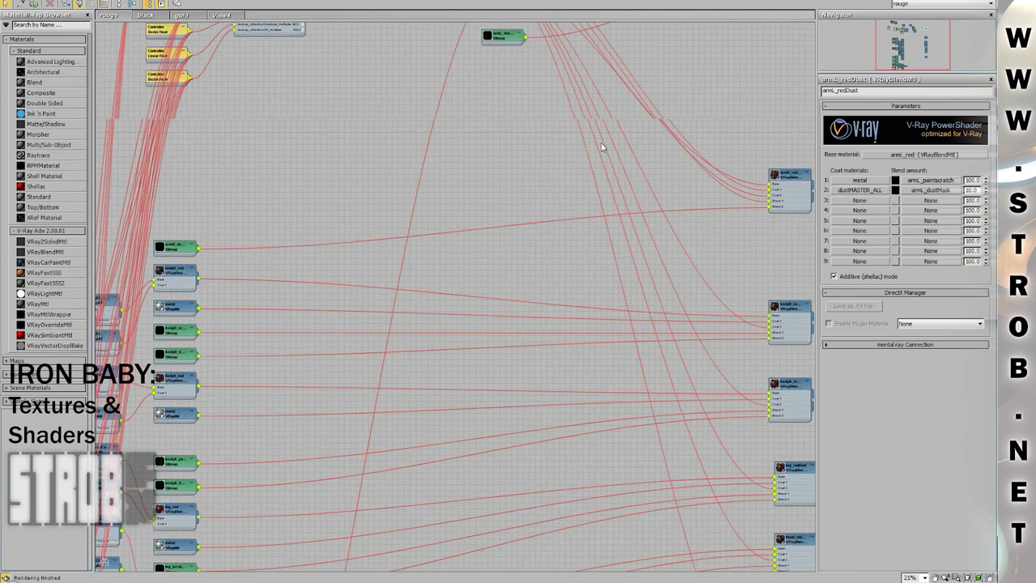
scroll(494, 213, "up", 4)
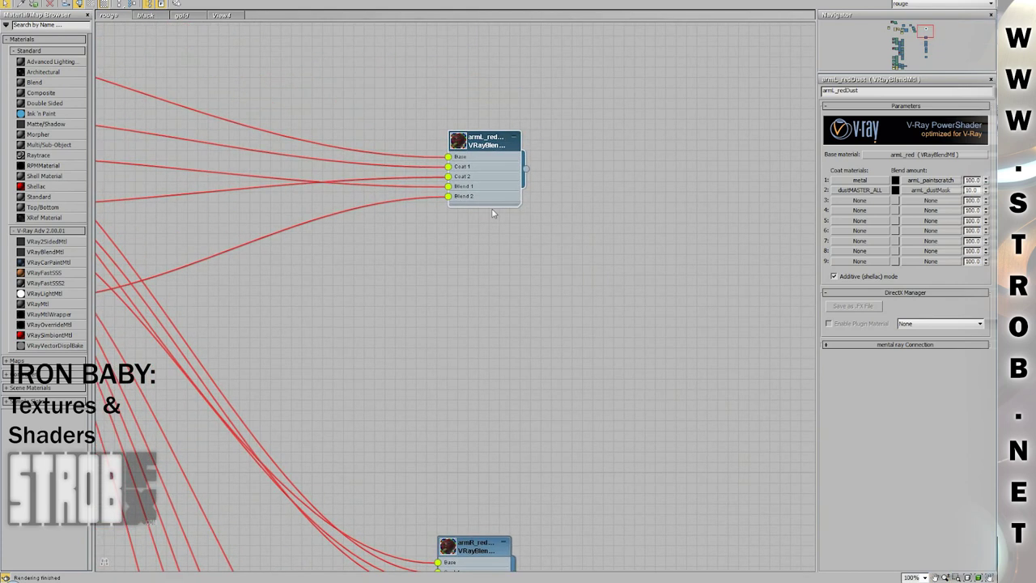
left_click_drag(490, 146, 491, 137)
middle_click_drag(529, 405, 544, 210)
left_click_drag(494, 337, 496, 308)
middle_click_drag(582, 413, 587, 90)
left_click_drag(503, 276, 502, 219)
middle_click_drag(610, 310, 604, 122)
left_click_drag(497, 231, 507, 190)
middle_click_drag(589, 301, 581, 155)
left_click_drag(492, 212, 492, 180)
left_click_drag(496, 322, 498, 344)
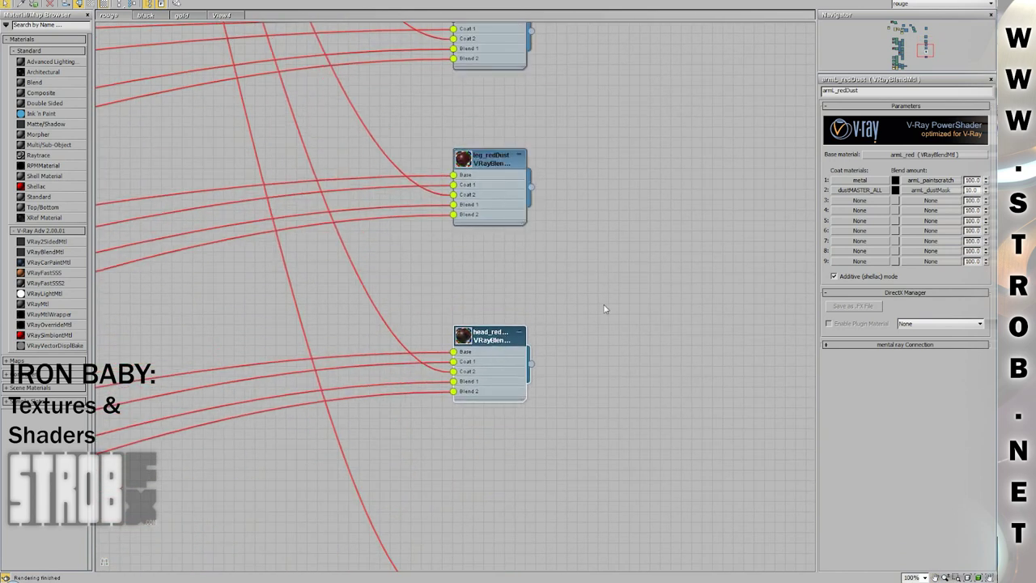
- Move the neck hardware VRayBlend node up, closer to the head blend node
scroll(605, 310, "down", 3)
middle_click_drag(565, 378, 587, 251)
left_click_drag(514, 375, 513, 354)
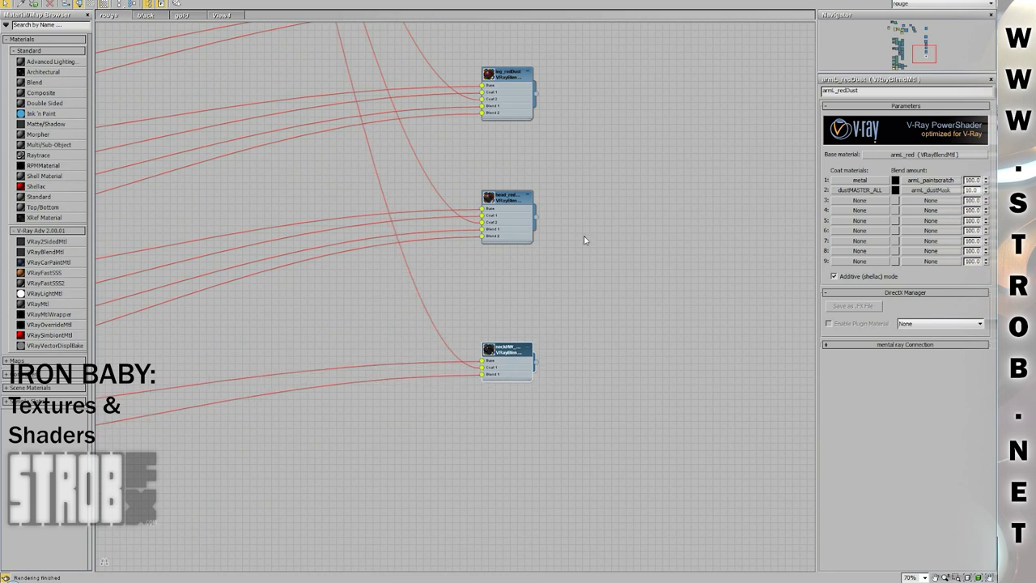
- Highlight the left arm's shader network with a selection box, examine the connections feeding armL_redDust and clear the selection
scroll(537, 319, "down", 6)
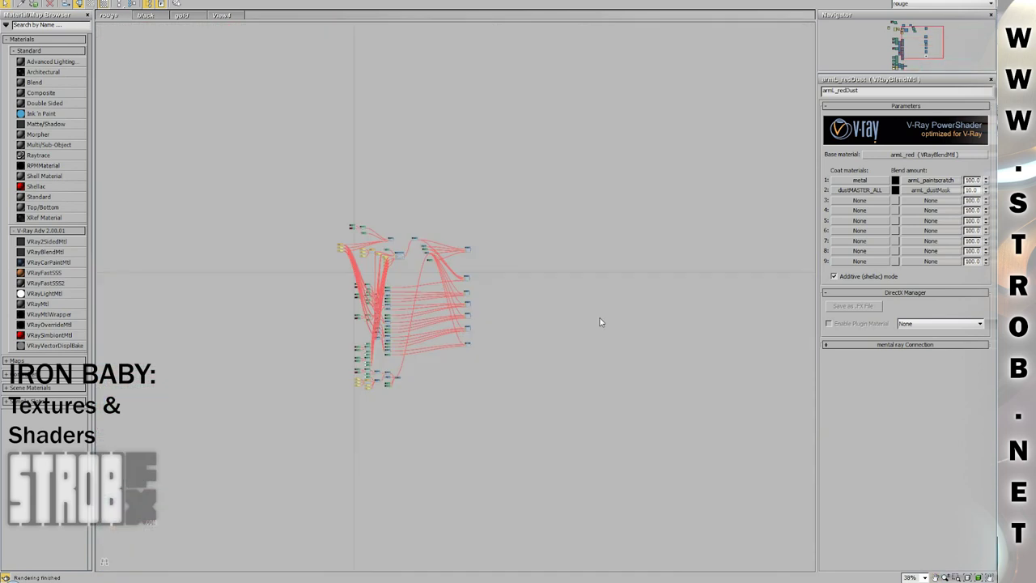
scroll(577, 283, "up", 6)
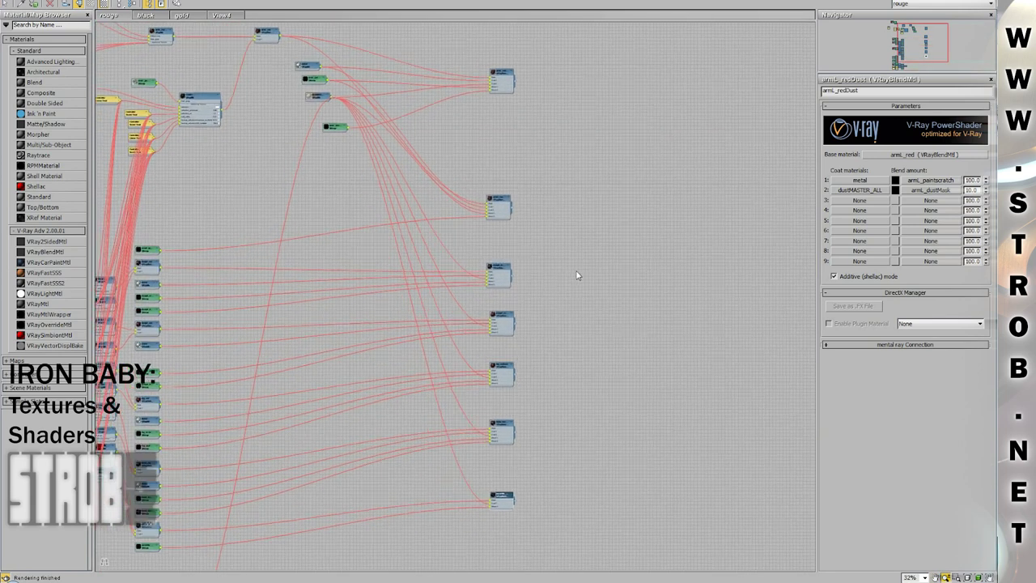
middle_click_drag(576, 275, 706, 317)
middle_click_drag(647, 227, 719, 274)
left_click_drag(719, 55, 93, 301)
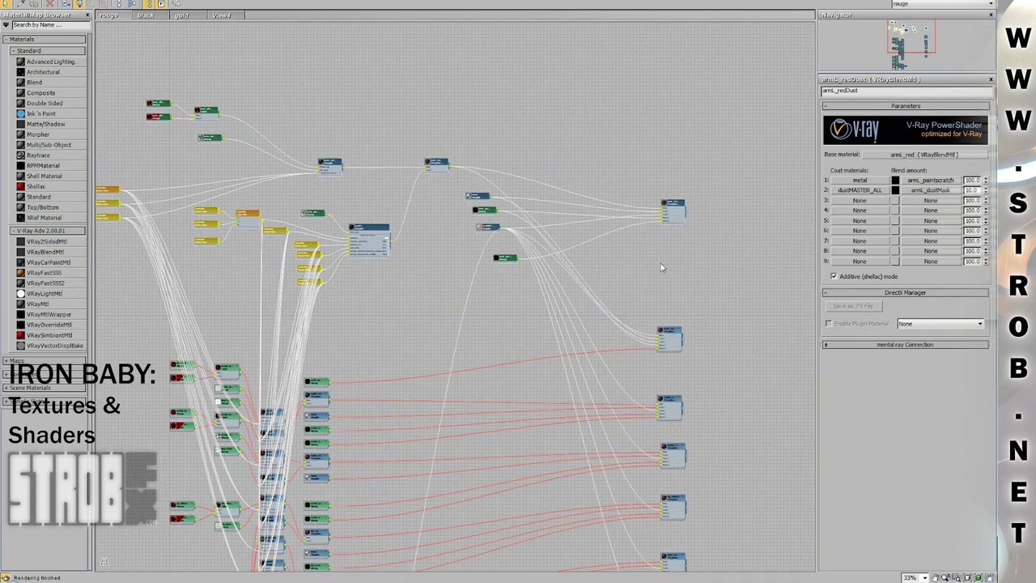
scroll(661, 268, "up", 8)
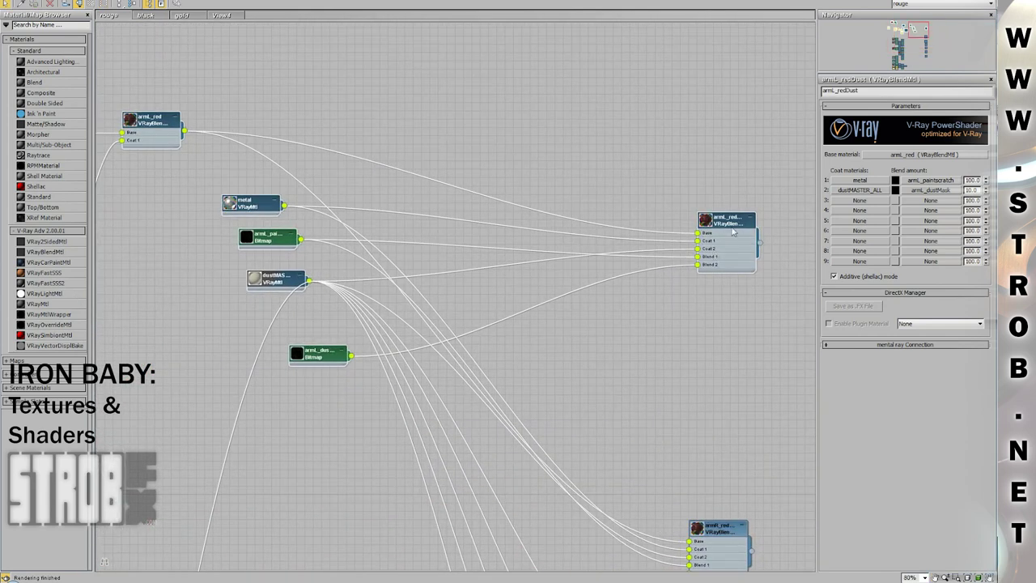
left_click(700, 320)
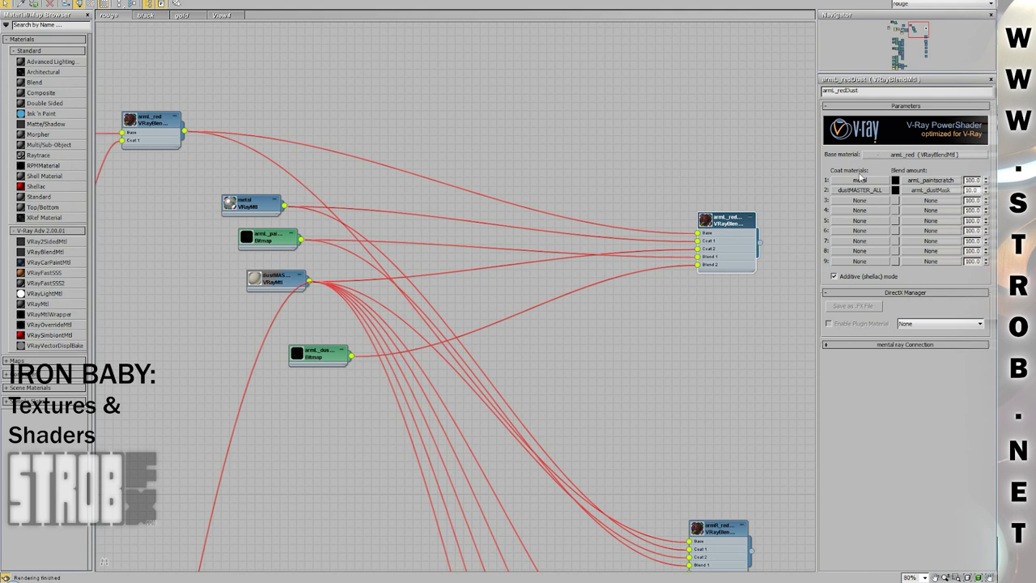
- View the armL_dust.jpg image behind the armL_dustMask blend map of armL_redDust, and close the preview
left_click(929, 191)
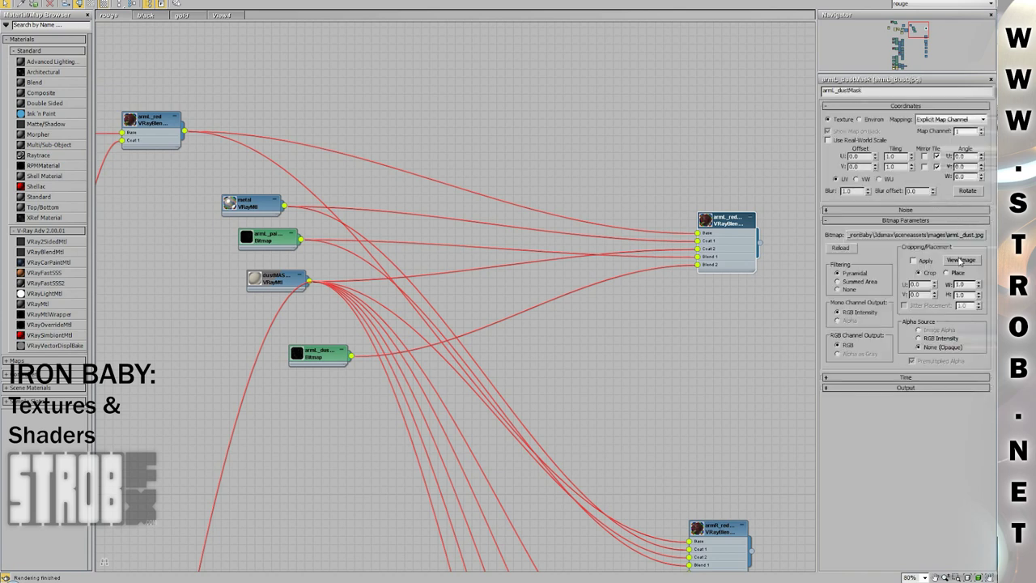
left_click(960, 263)
left_click_drag(904, 18, 504, 24)
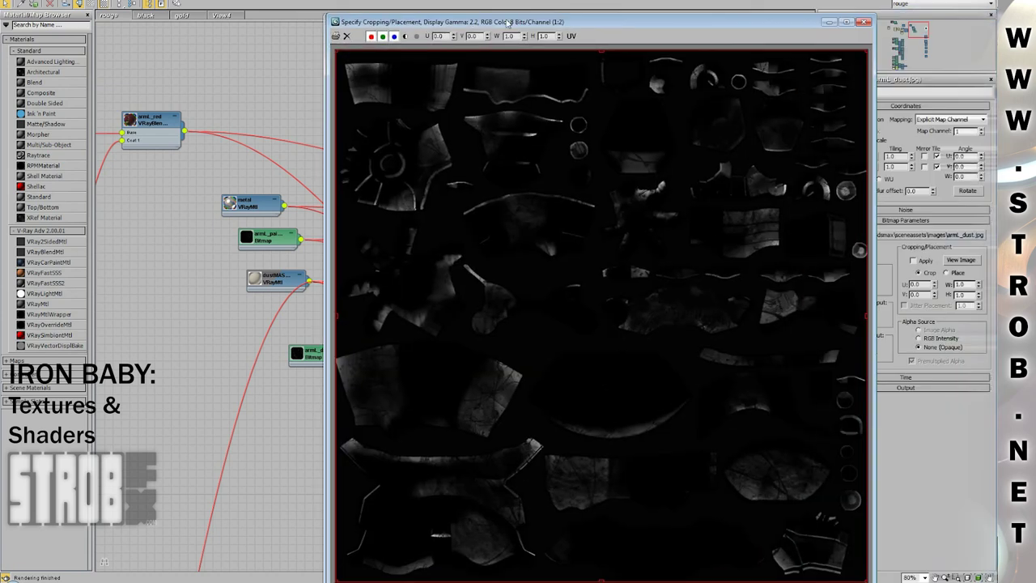
left_click(864, 22)
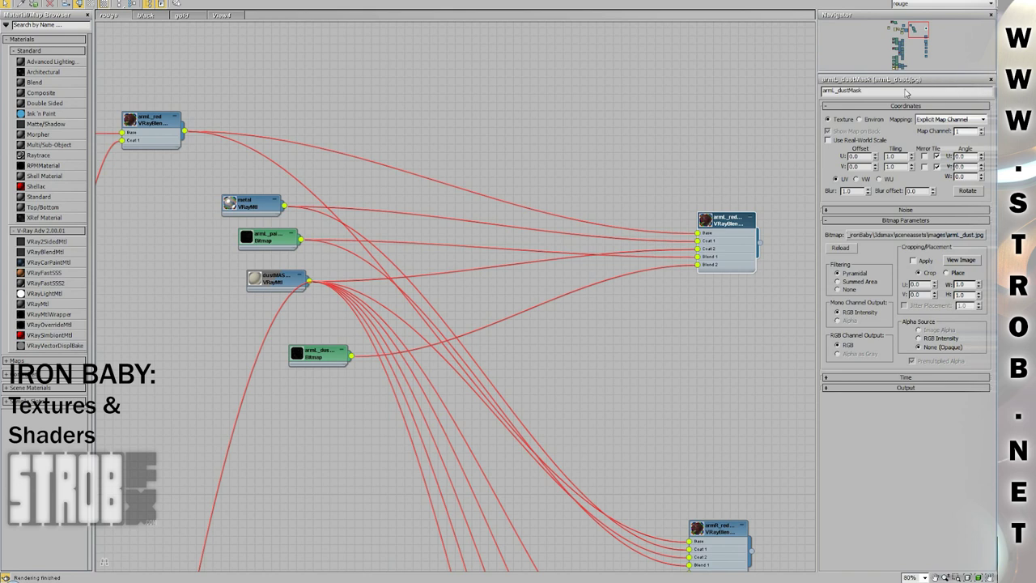
- View the armL_paintScratch.jpg image used as blend amount for armL_redDust's metal coat, and close the preview
double_click(728, 222)
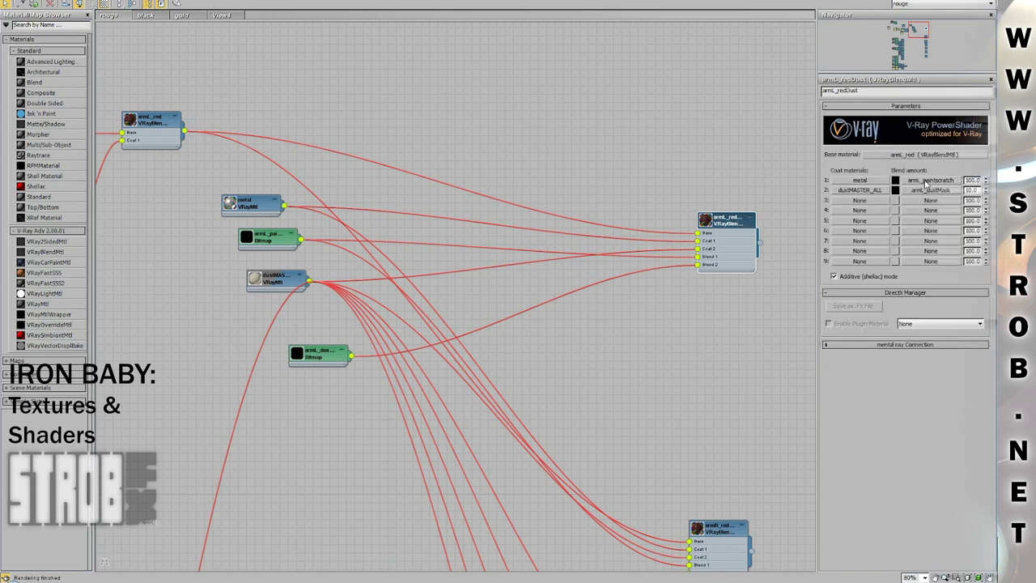
left_click(927, 183)
left_click(948, 257)
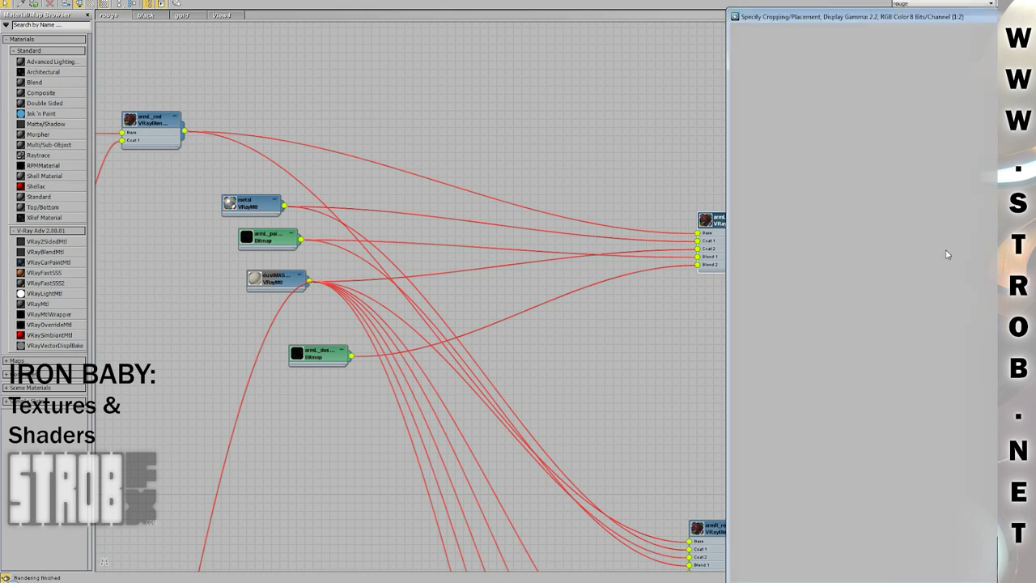
left_click_drag(862, 18, 437, 37)
left_click(837, 36)
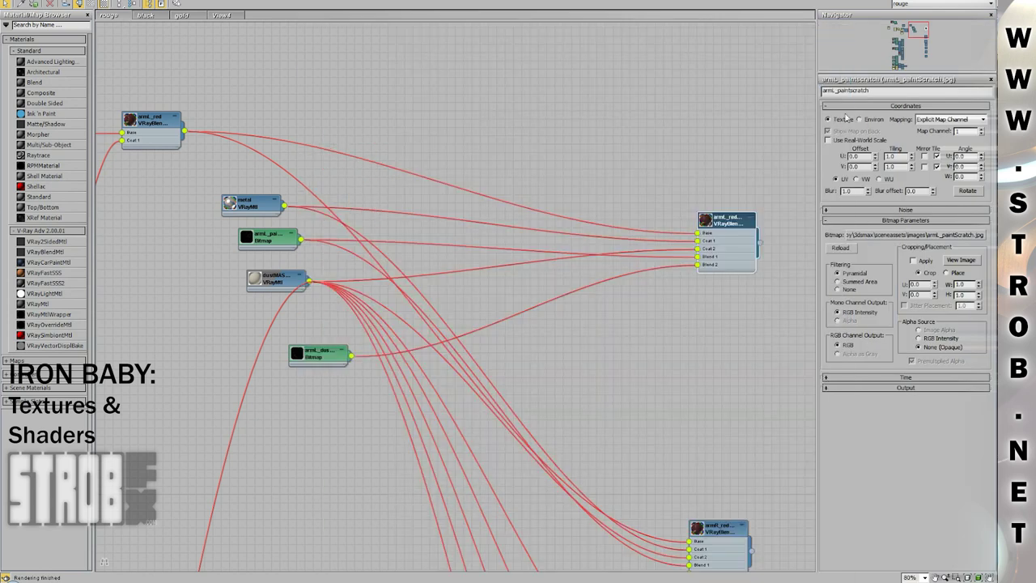
- Open the parameters of armL_red, the base material of armL_redDust, and bring the two nodes closer together
double_click(723, 222)
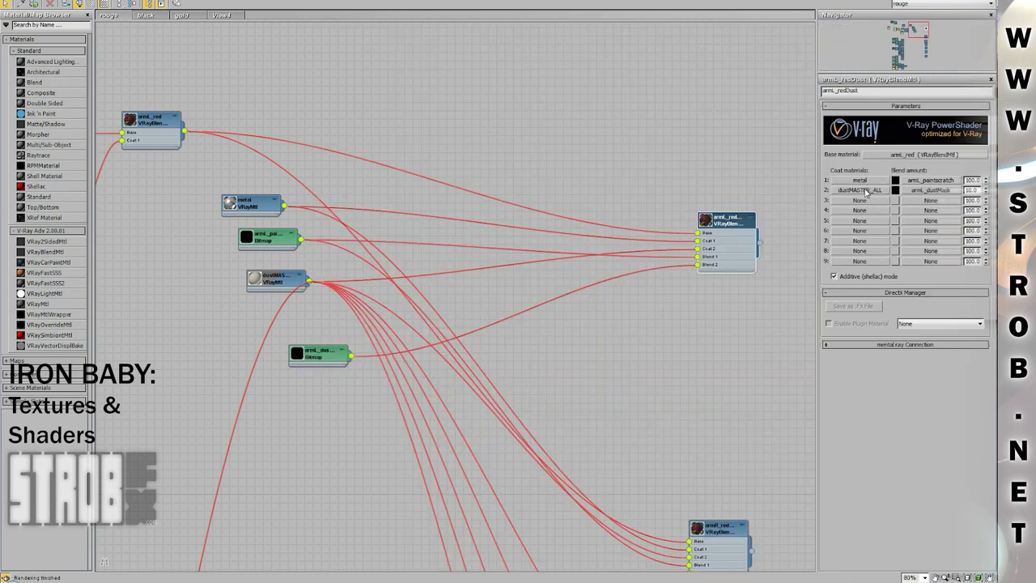
left_click(907, 155)
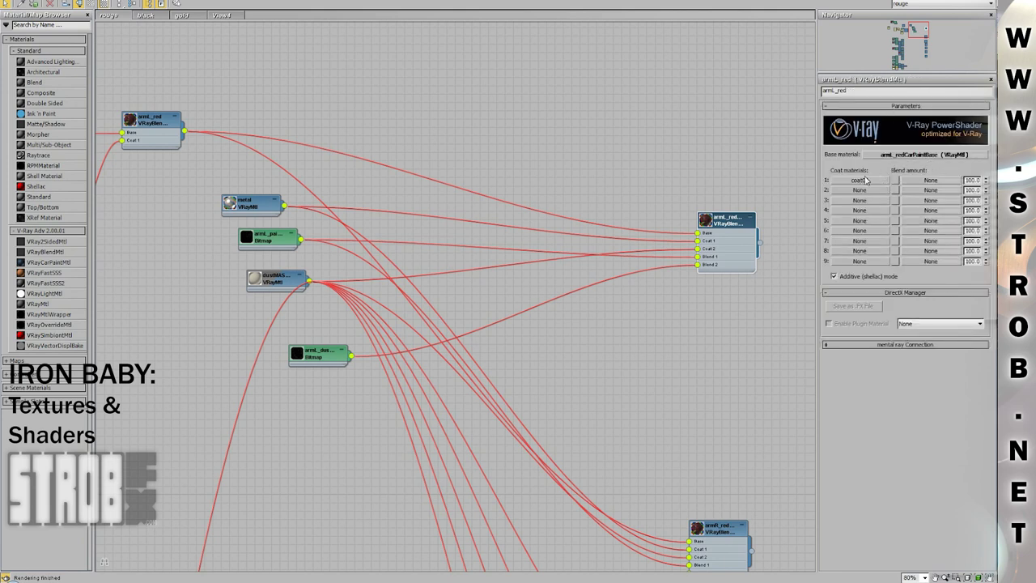
left_click_drag(738, 226, 695, 215)
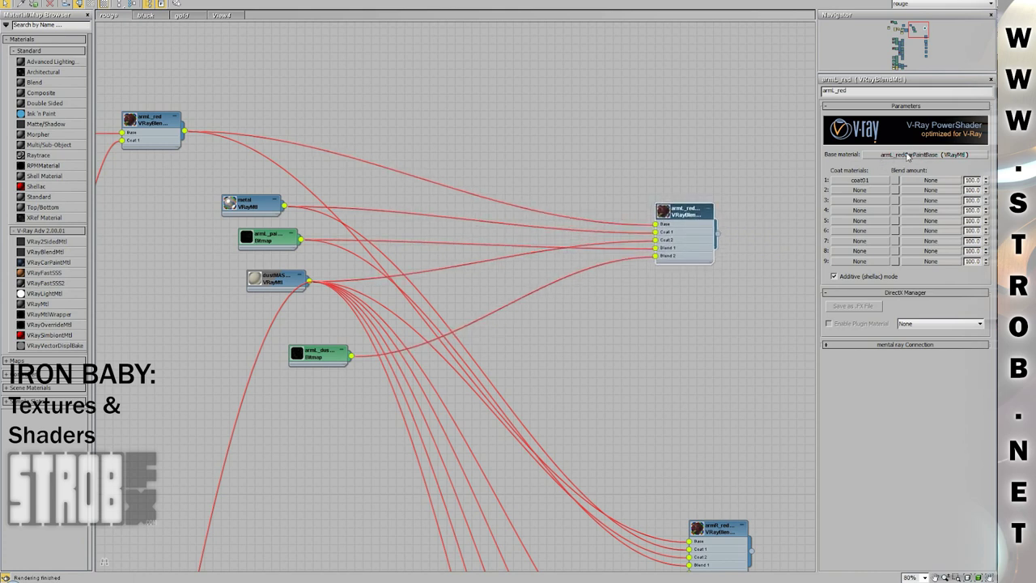
left_click_drag(148, 132, 343, 118)
middle_click_drag(366, 170, 466, 202)
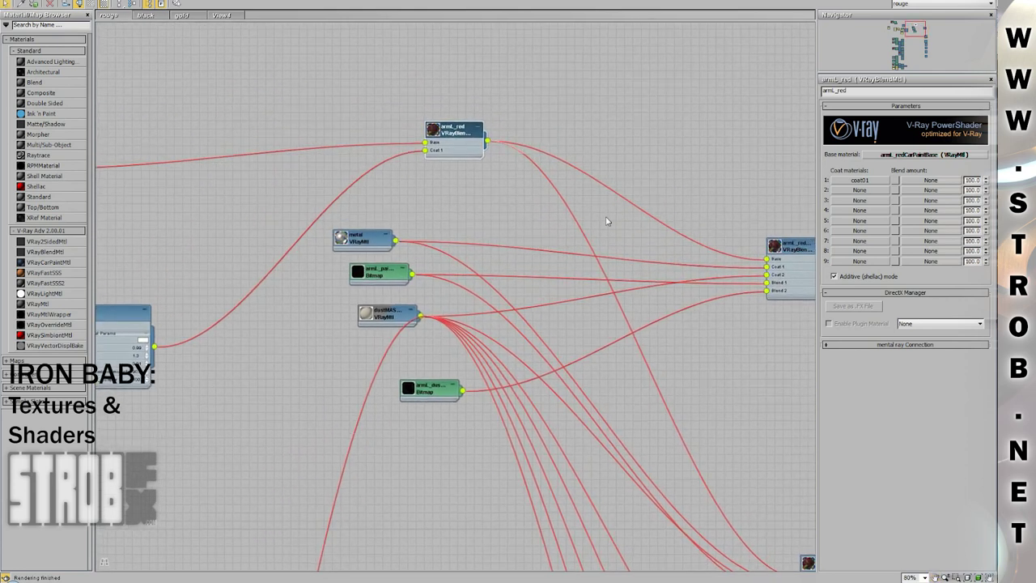
- Place the armL_redDust node just beyond the armL_red node and show its blend parameters
left_click_drag(801, 247, 628, 191)
double_click(629, 192)
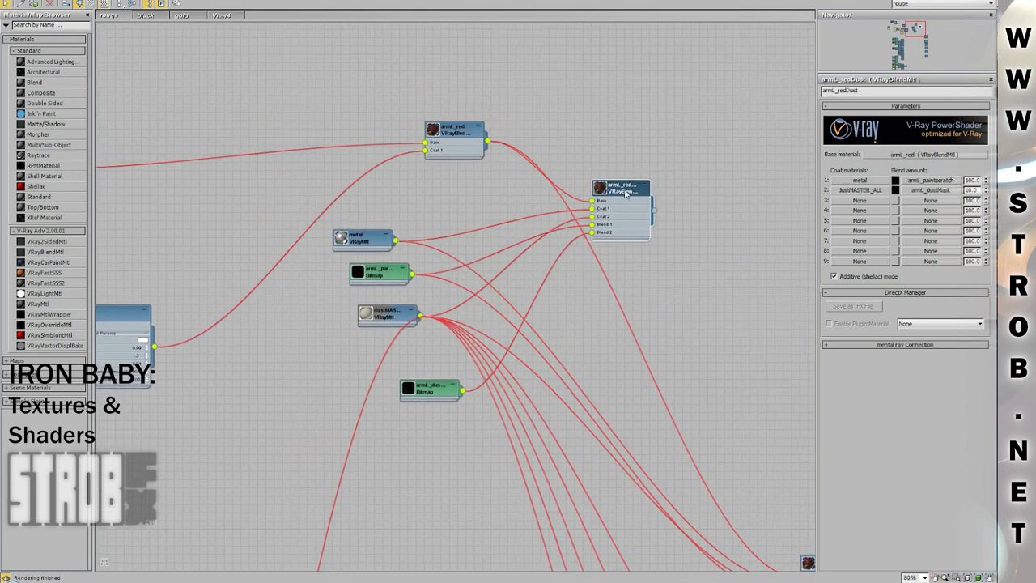
left_click_drag(624, 192, 633, 200)
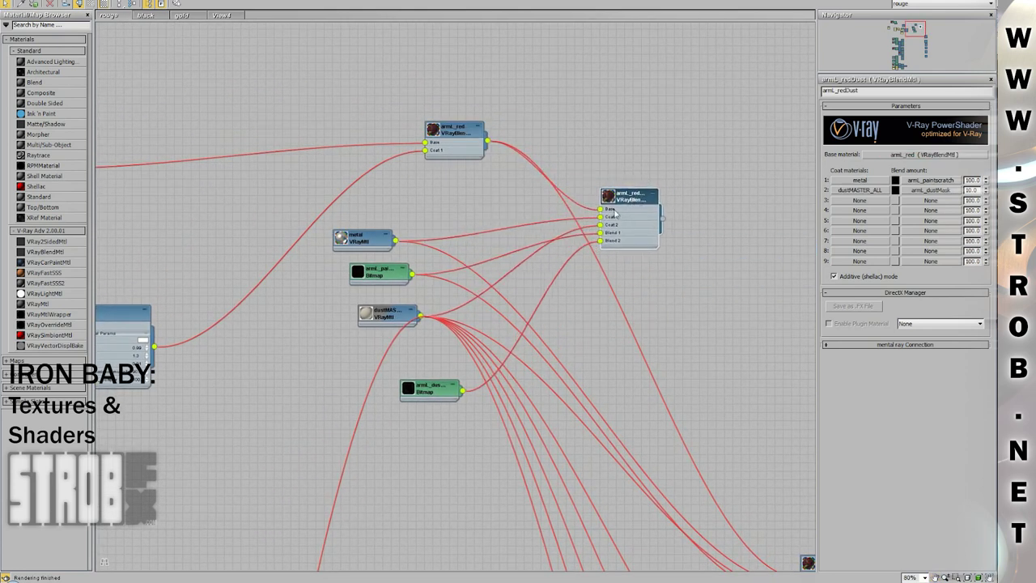
- Rearrange the metal, dustMASTER_ALL, armL_paintScratch and armL_dustMask nodes that feed the armL_redDust blend
left_click_drag(388, 317, 371, 341)
left_click_drag(425, 389, 417, 371)
left_click_drag(368, 234, 375, 236)
left_click_drag(384, 274, 425, 271)
- Move the armL_red blend node closer to its own inputs and show its blend parameters
left_click_drag(462, 139, 336, 141)
middle_click_drag(302, 208, 527, 227)
left_click(554, 160)
left_click_drag(550, 176, 508, 177)
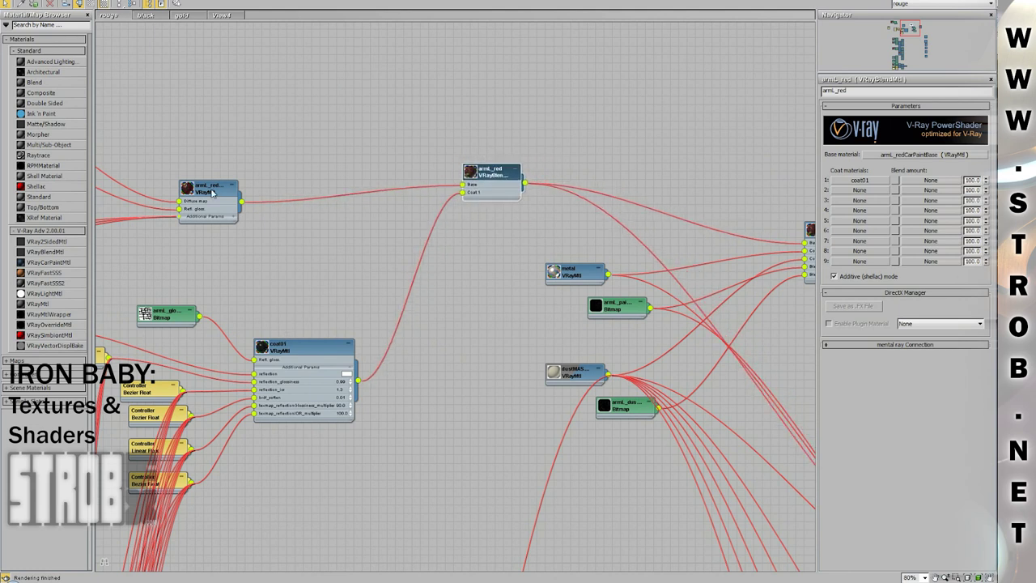
- Bring the armL_redCarPaintBase and coat01 material nodes closer to armL_red
left_click_drag(213, 191, 329, 193)
left_click_drag(299, 346, 316, 261)
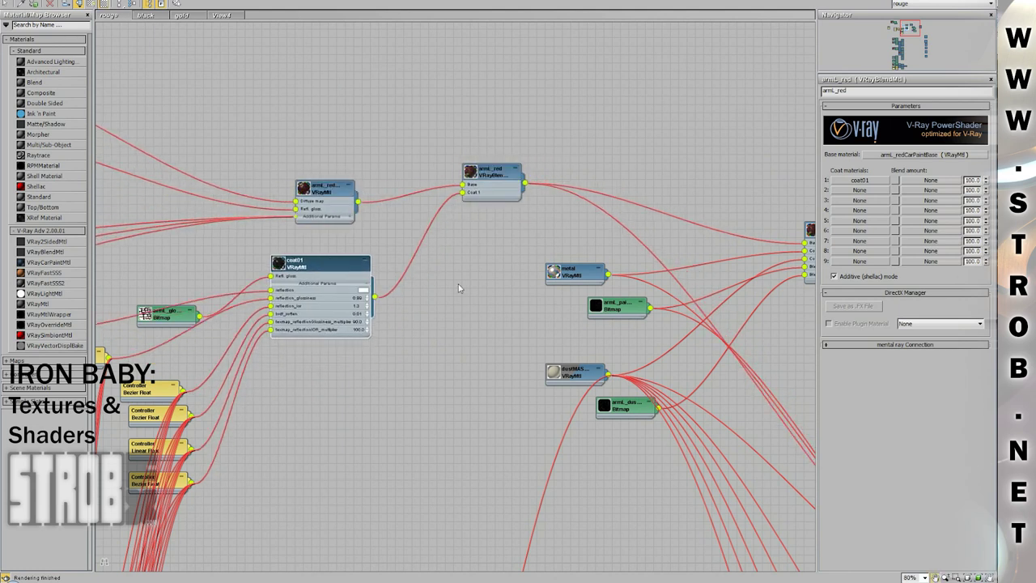
middle_click_drag(457, 287, 684, 333)
scroll(667, 338, "down", 1)
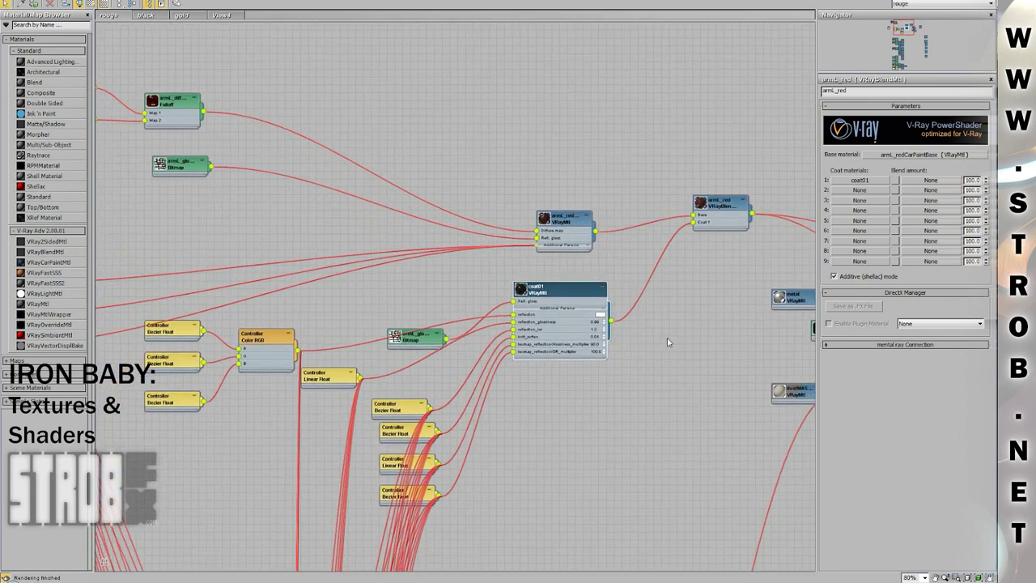
scroll(667, 338, "down", 2)
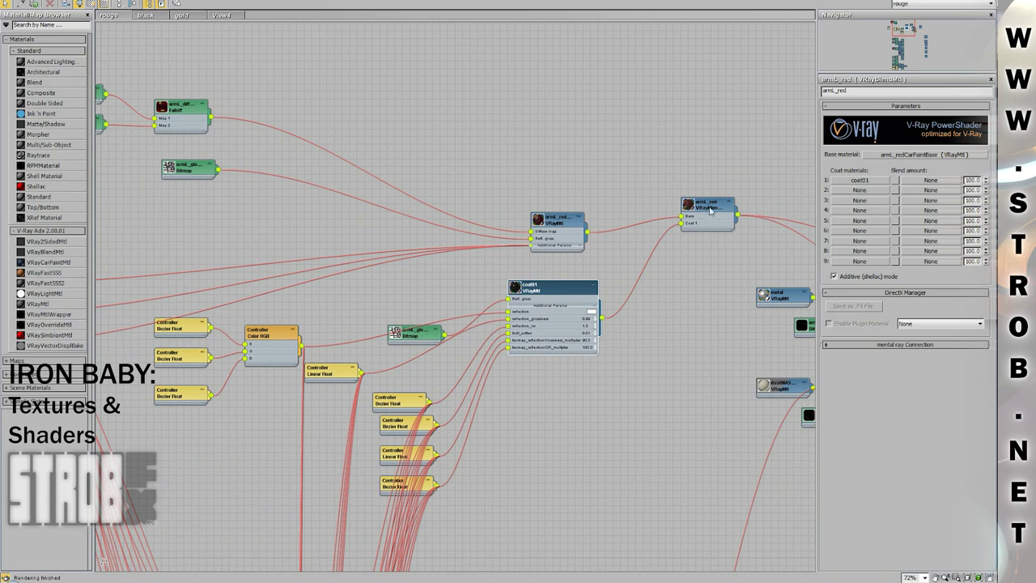
- Adjust the placement of armL_red and armL_redCarPaintBase, and open the parameters of armL_redCarPaintBase
left_click_drag(709, 209, 694, 215)
left_click_drag(566, 225, 543, 208)
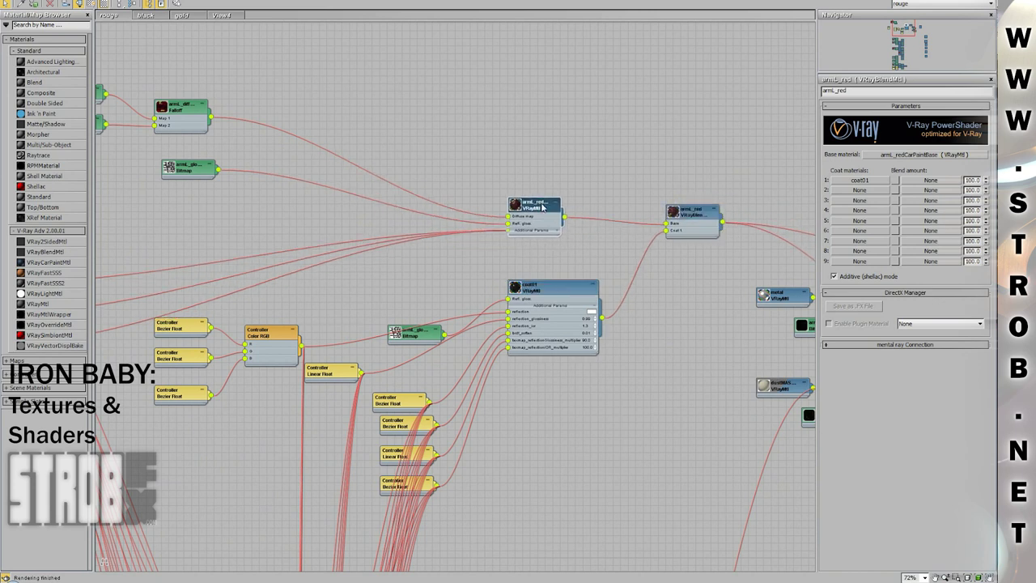
double_click(542, 207)
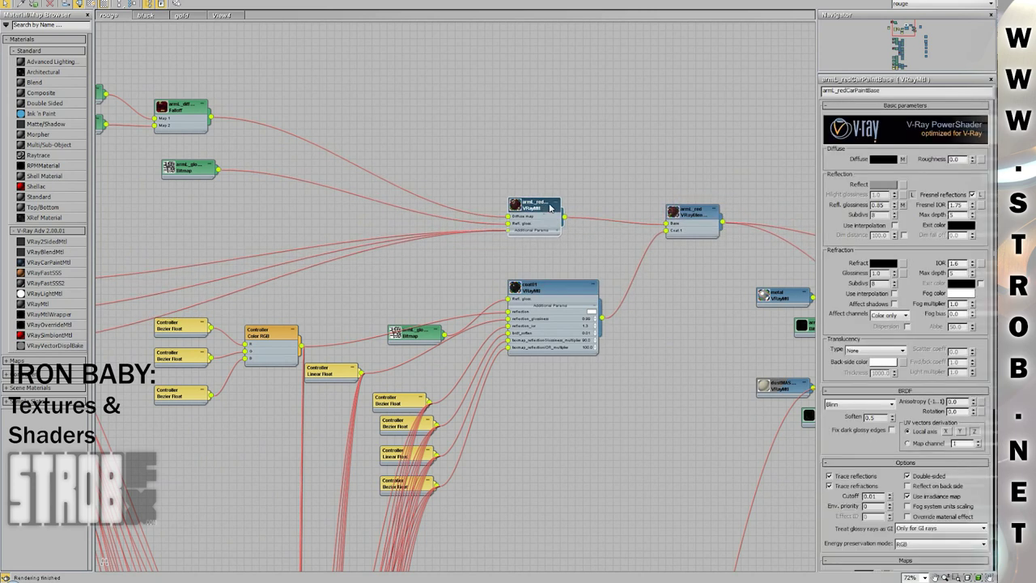
middle_click_drag(552, 288, 592, 256)
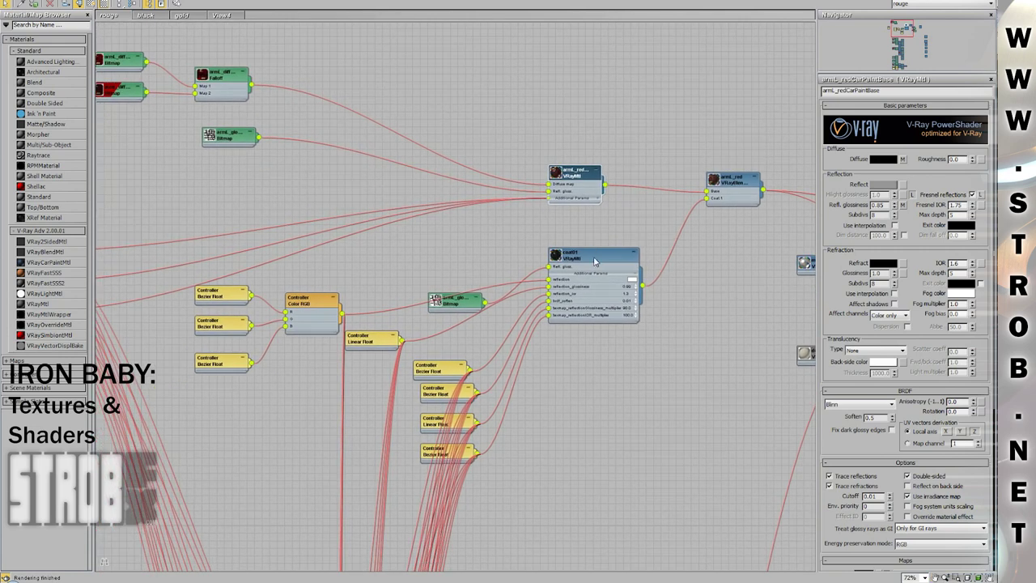
- Open the parameters of the coat01 material and examine its reflection settings
middle_click_drag(600, 231, 594, 270)
middle_click_drag(597, 208, 553, 60, "ctrl+alt")
middle_click_drag(636, 284, 501, 364)
double_click(537, 366)
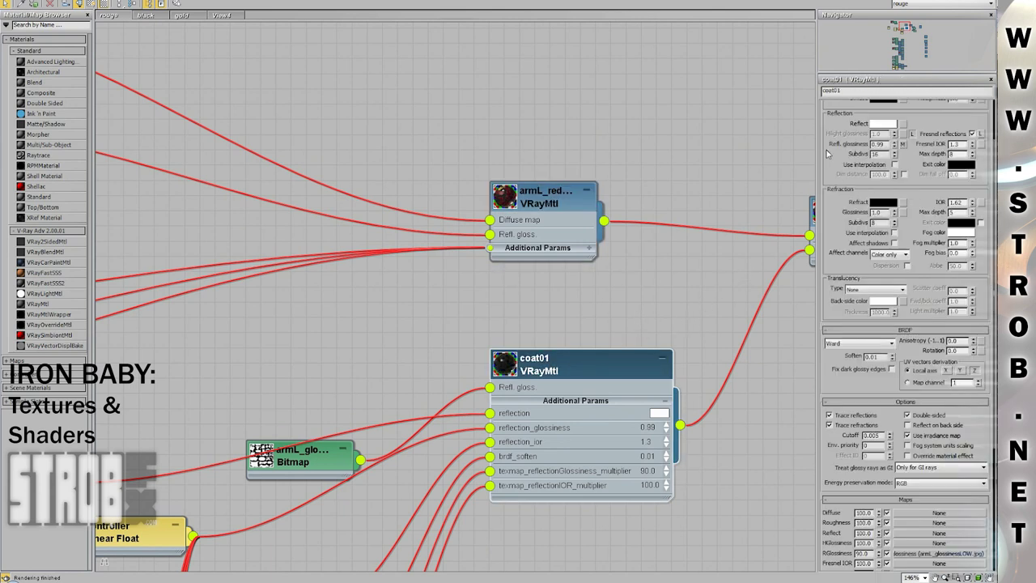
scroll(827, 150, "up", 2)
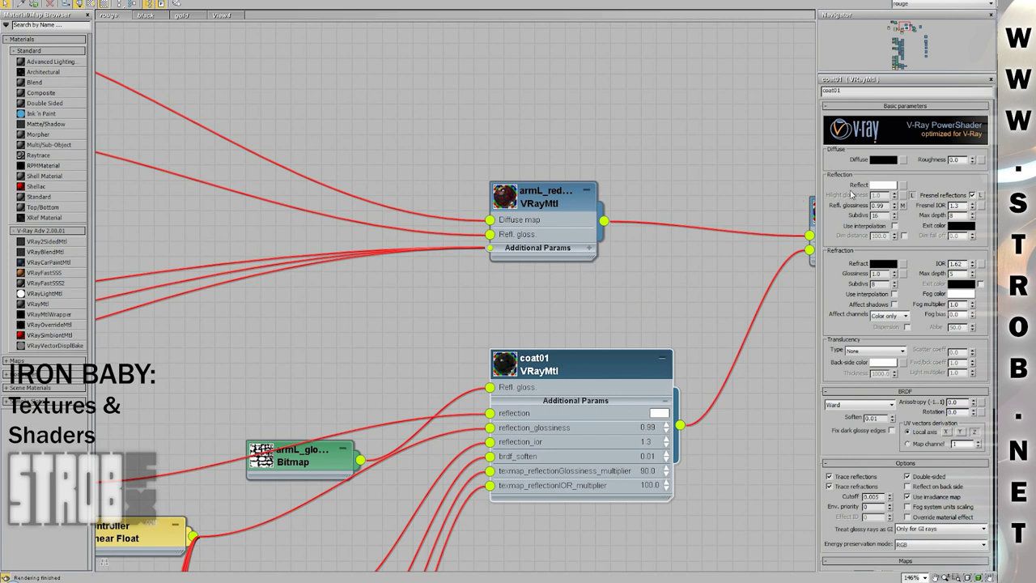
- Group armL_redCarPaintBase and coat01 tightly together, with the armL_red blend node placed right beside them
left_click_drag(507, 362, 507, 346)
left_click_drag(554, 199, 569, 230)
scroll(496, 141, "up", 3)
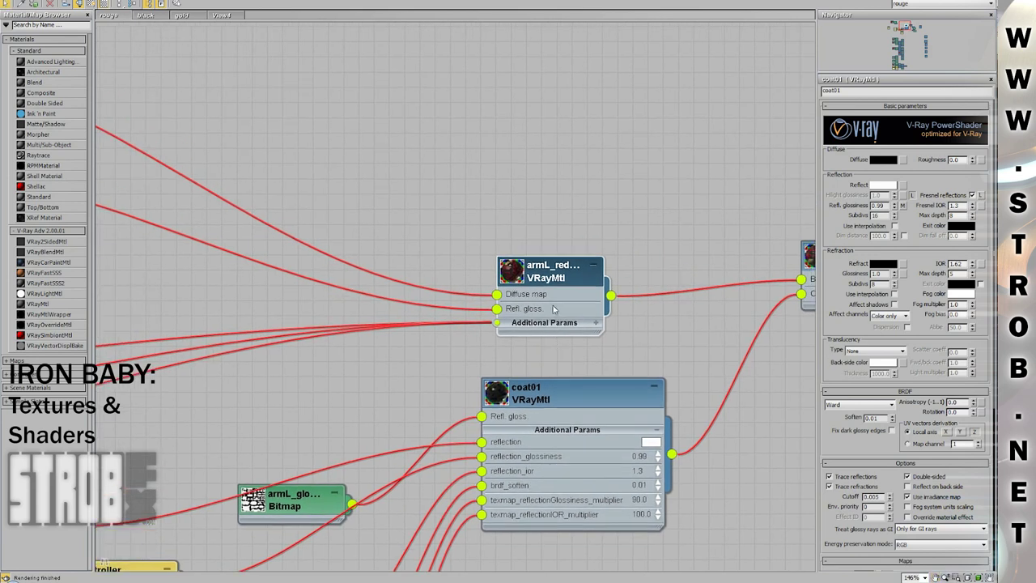
middle_click_drag(617, 203, 413, 195)
left_click_drag(782, 230, 570, 296)
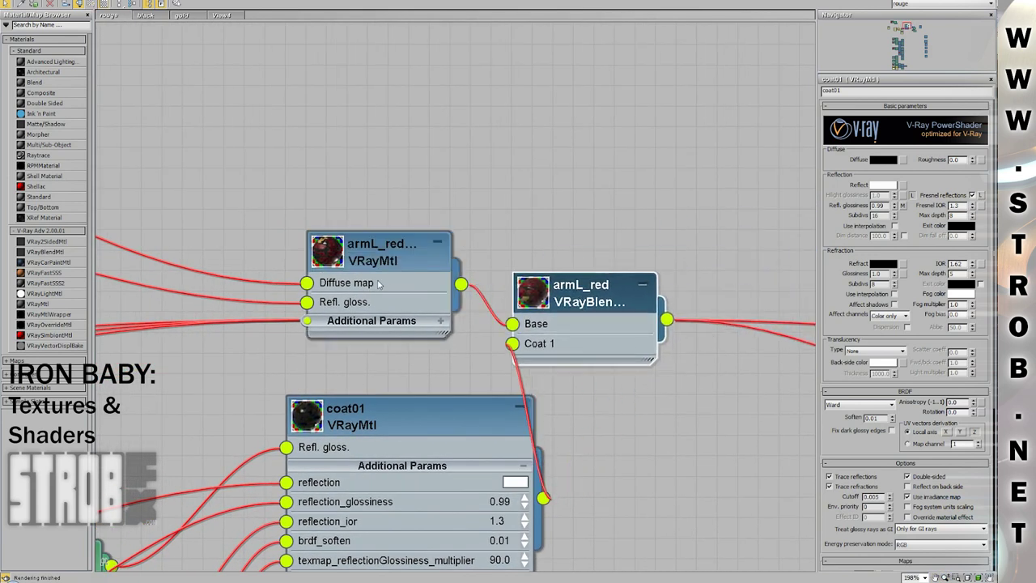
middle_click_drag(408, 364, 437, 352)
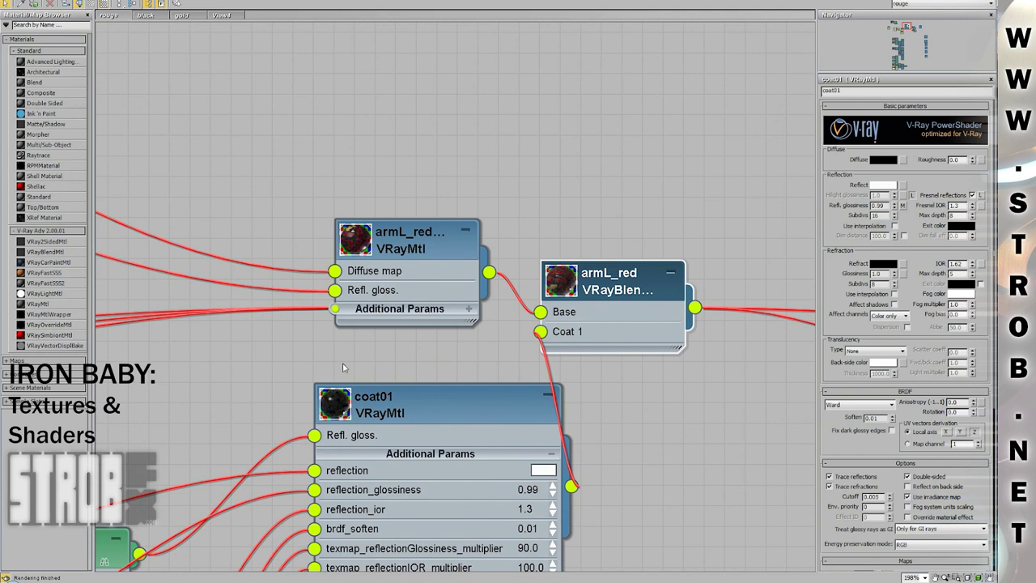
- Move armL_redCarPaintBase next to the diffuse Falloff map and glossiness bitmap that feed it
middle_click_drag(343, 367, 586, 333)
middle_click_drag(479, 346, 823, 510, "ctrl+alt")
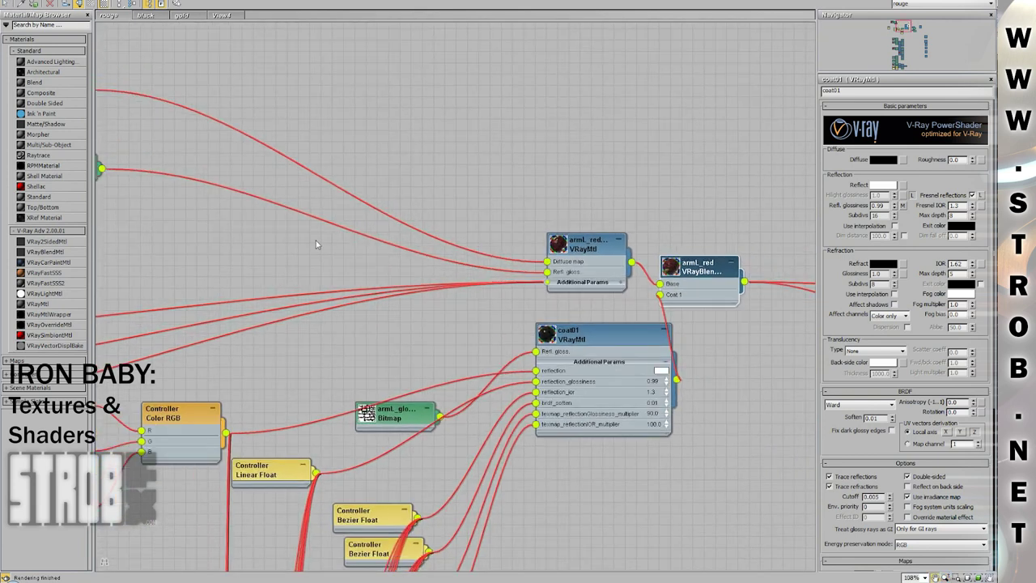
middle_click_drag(348, 247, 644, 274)
middle_click_drag(422, 263, 274, 296)
left_click_drag(704, 307, 367, 195)
middle_click_drag(242, 134, 514, 174)
- Space out the two diffuse bitmaps of the Falloff map and the glossiness bitmap of armL_redCarPaintBase
left_click_drag(299, 153, 288, 142)
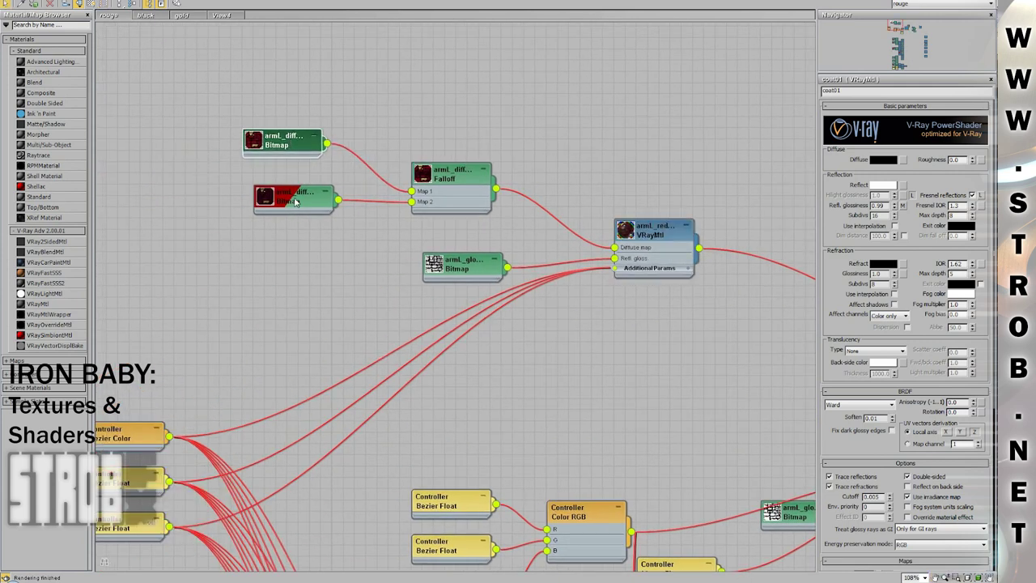
left_click_drag(295, 201, 294, 212)
middle_click_drag(296, 277, 384, 242)
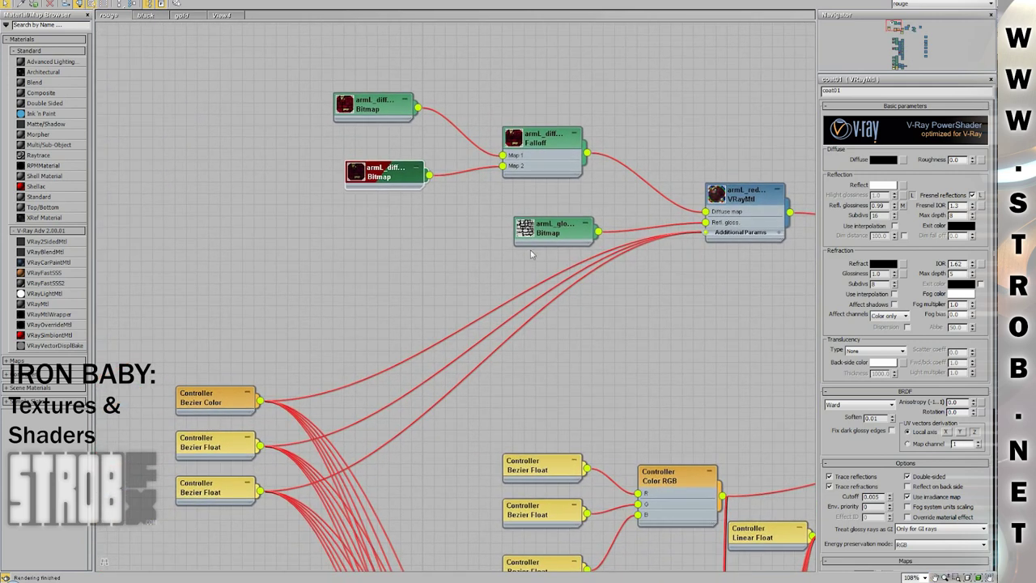
left_click_drag(562, 231, 539, 232)
middle_click_drag(620, 336, 606, 302)
scroll(604, 312, "down", 4)
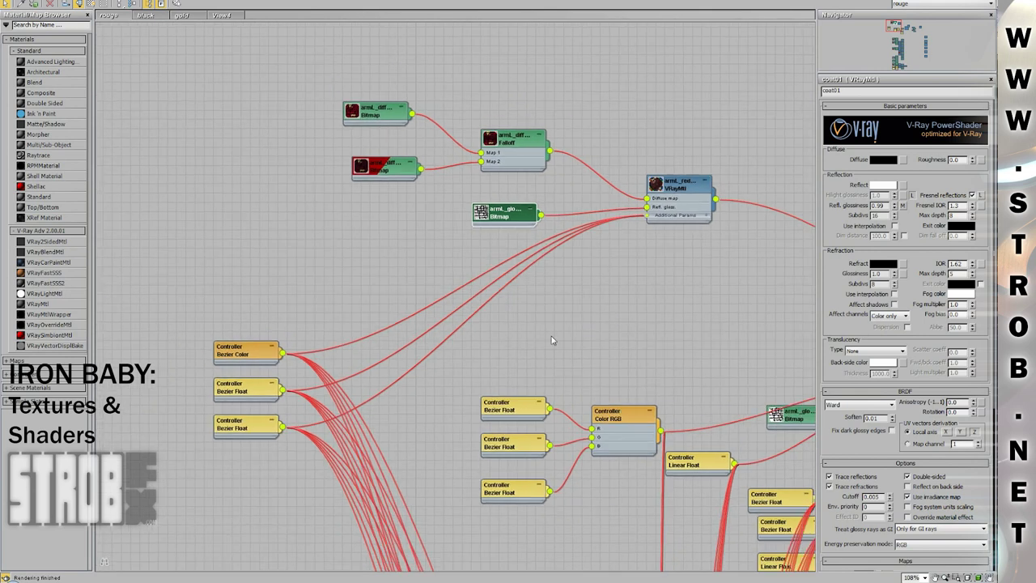
- Place armL_redCarPaintBase's glossiness bitmap below its material, and move coat01's glossiness bitmap clear of the controller nodes
middle_click_drag(694, 362, 552, 345)
left_click_drag(565, 369, 557, 327)
middle_click_drag(421, 282, 448, 261)
left_click_drag(368, 192, 446, 241)
left_click_drag(590, 306, 532, 305)
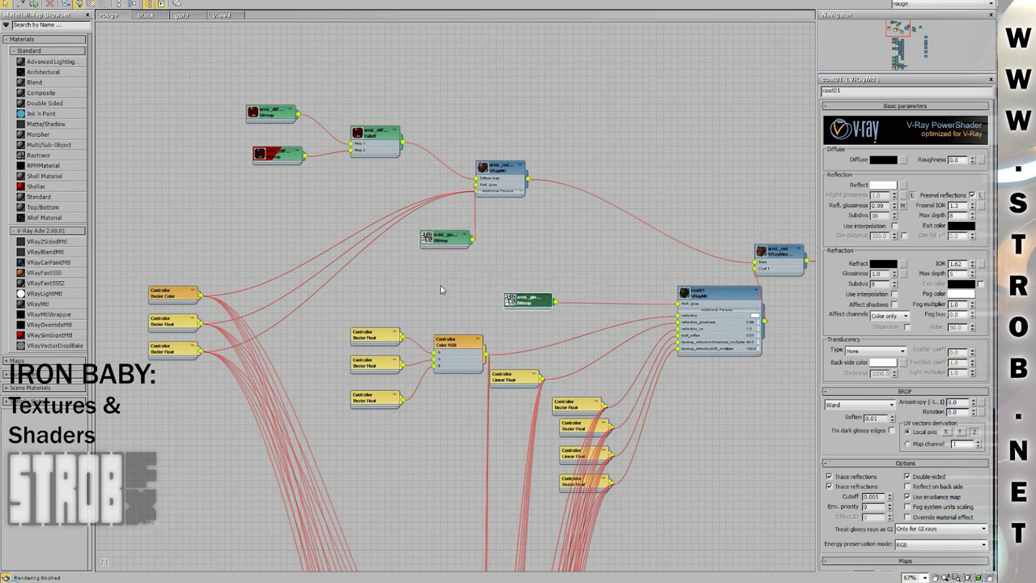
- Place the shared dustMASTER_ALL node below the armL shader group, apart from its other nodes
mouse_move(440, 285)
middle_mouse_down()
mouse_move(492, 238)
mouse_move(430, 259)
mouse_move(465, 278)
mouse_move(457, 282)
middle_mouse_up()
scroll(479, 270, "down", 2)
middle_click_drag(721, 322, 612, 302)
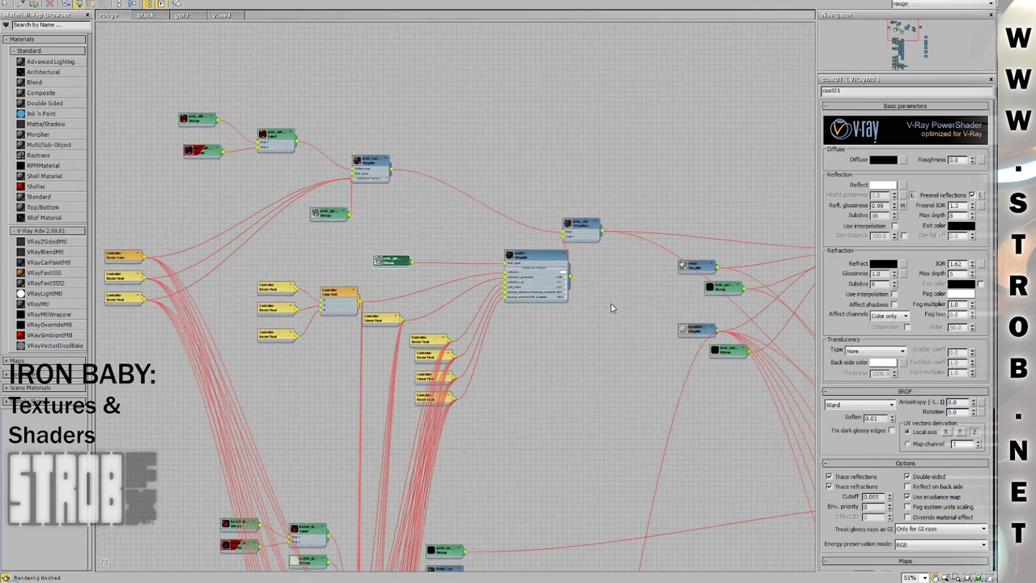
scroll(611, 303, "down", 2)
left_click_drag(642, 324, 562, 395)
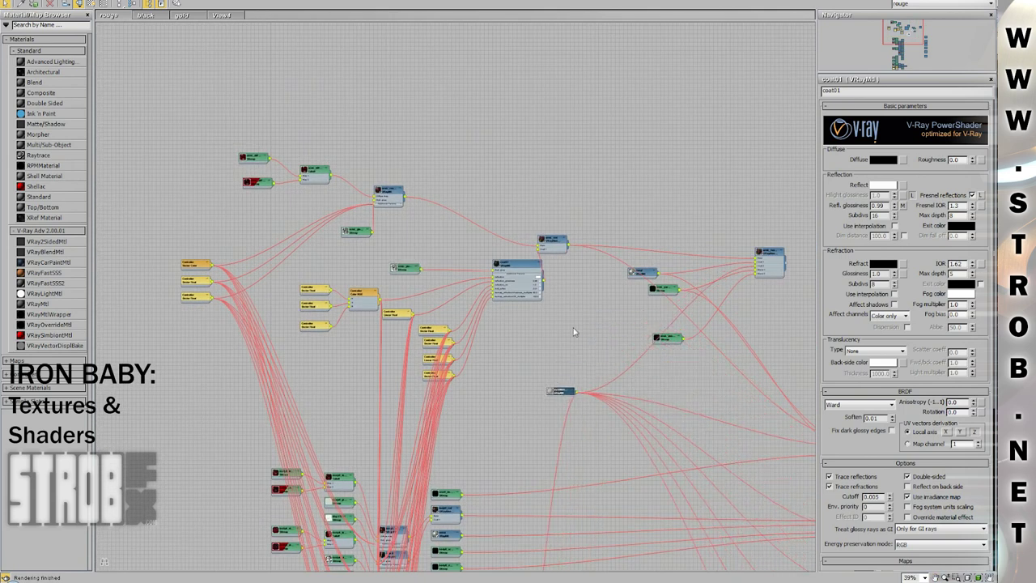
scroll(519, 390, "down", 7)
scroll(518, 392, "up", 5)
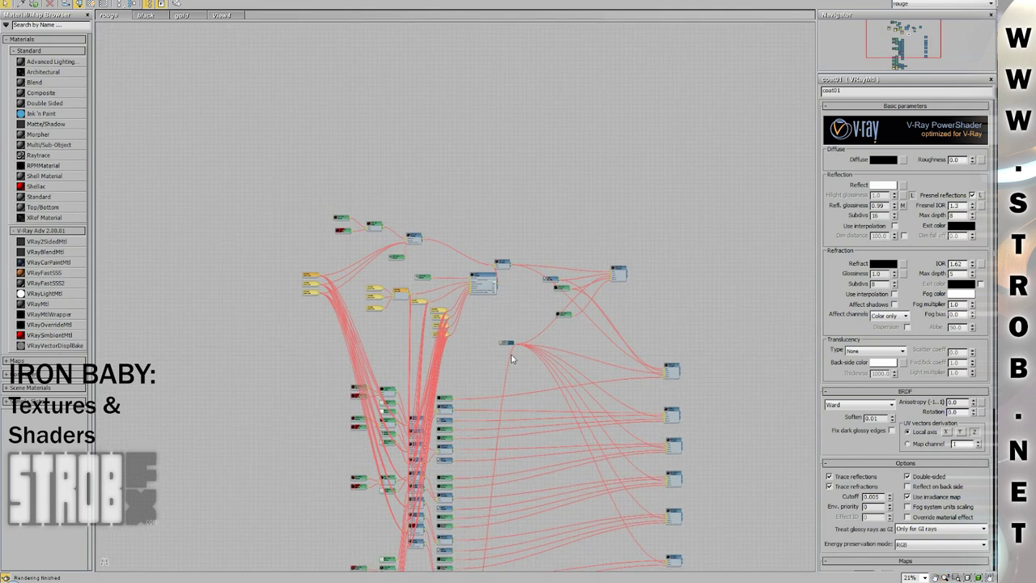
middle_click_drag(514, 300, 507, 234)
left_click_drag(501, 277, 527, 289)
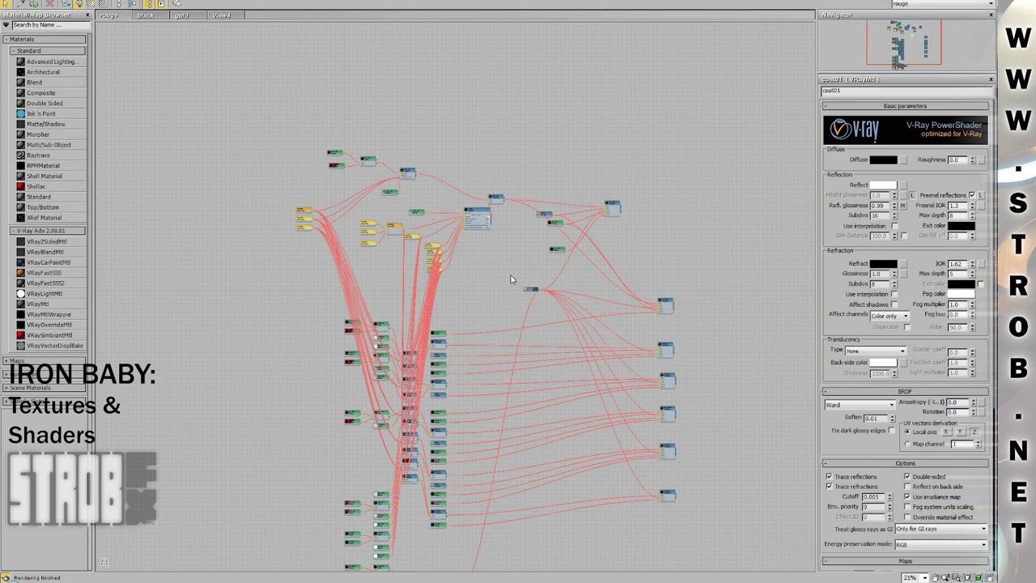
- Reposition coat01 together with the Bezier Float and Linear Float controller nodes wired to its reflection parameters
middle_click_drag(484, 279, 542, 339)
scroll(586, 279, "up", 3)
scroll(588, 280, "up", 5)
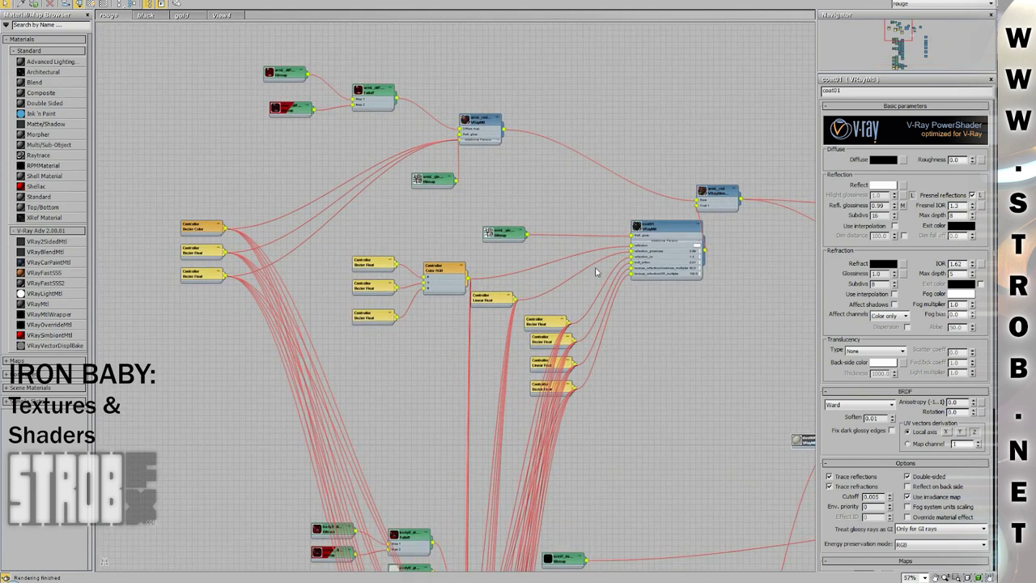
left_click_drag(553, 337, 556, 339)
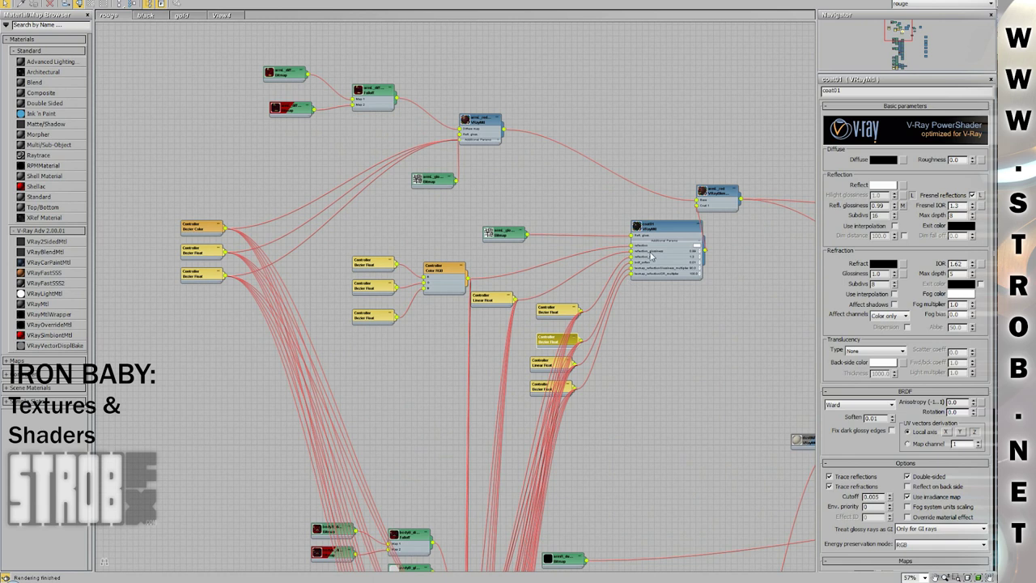
left_click_drag(661, 230, 656, 245)
scroll(642, 324, "up", 3)
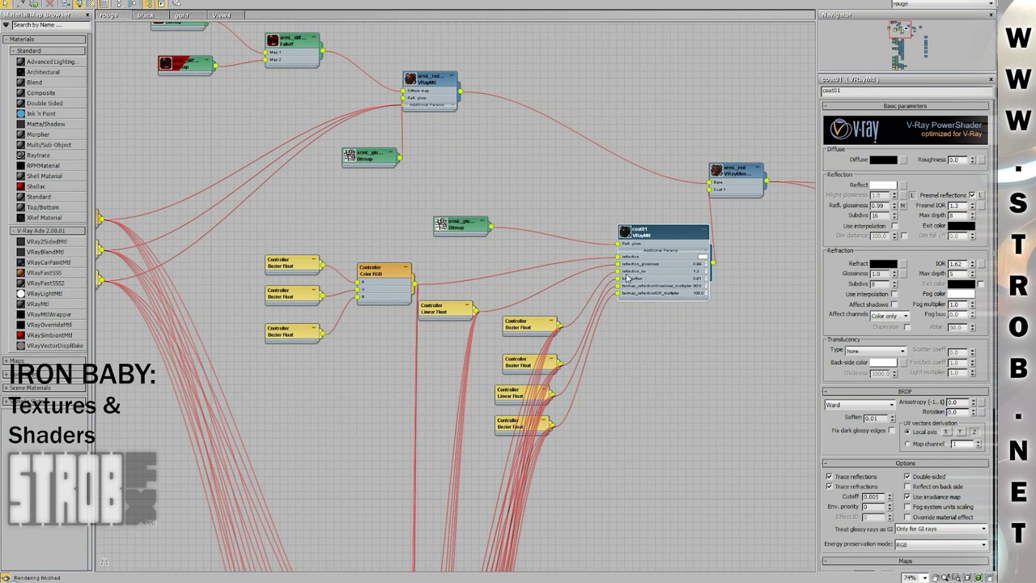
left_click_drag(532, 330, 524, 330)
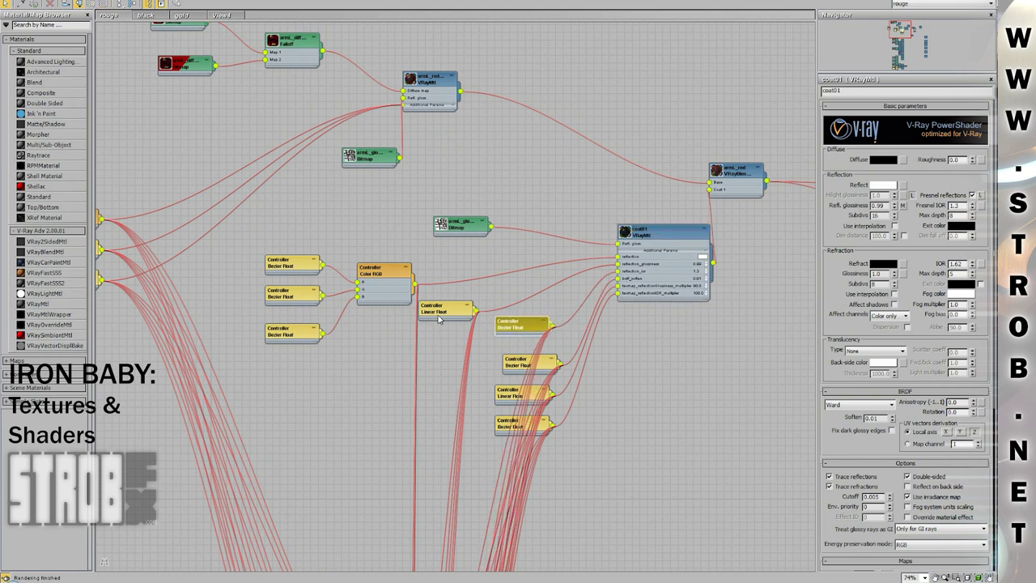
left_click_drag(437, 314, 435, 308)
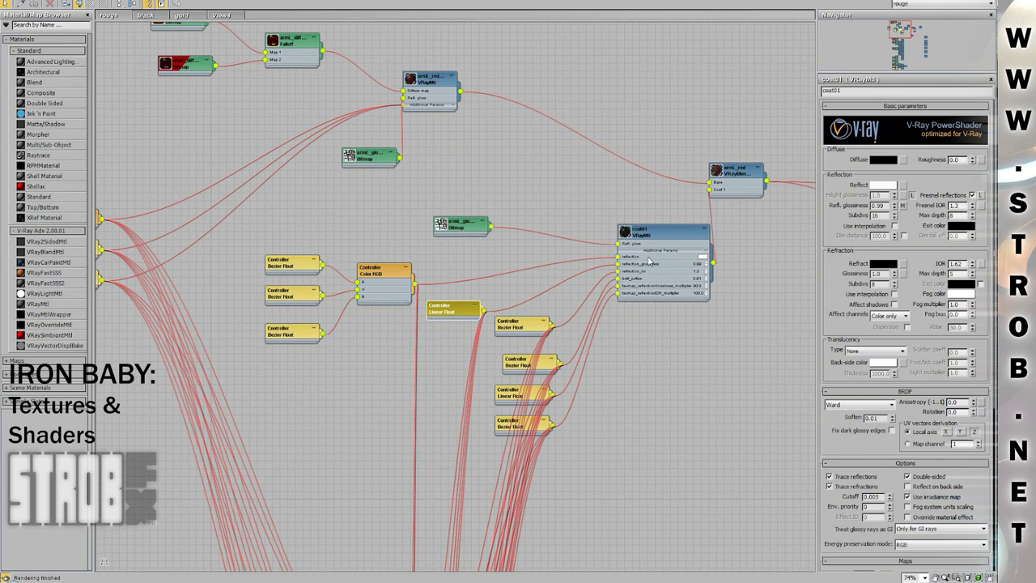
- Move coat01's uppermost Bezier Float controller up beside its Linear Float controller, closer to the material
scroll(634, 373, "down", 10)
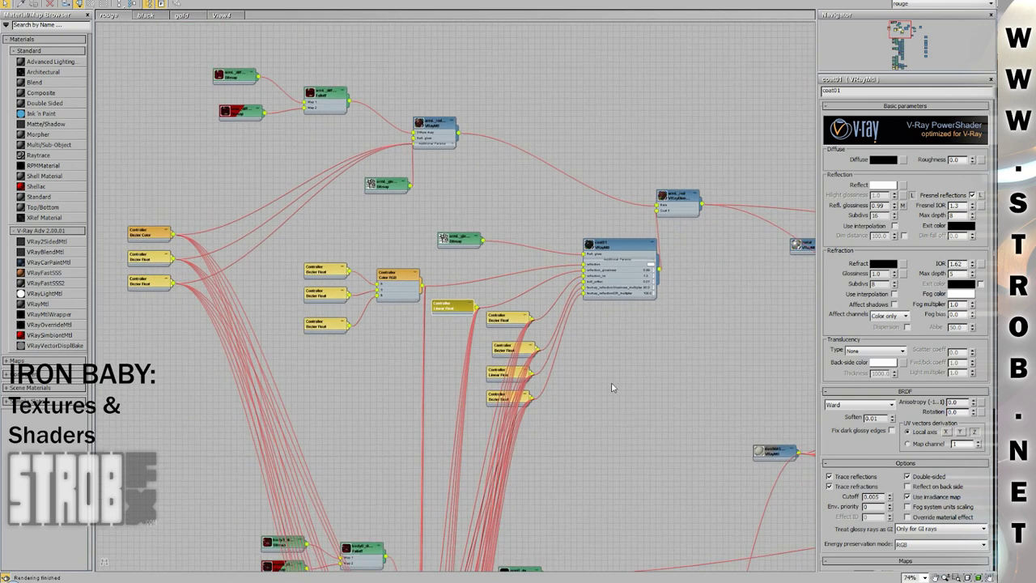
scroll(530, 320, "down", 1)
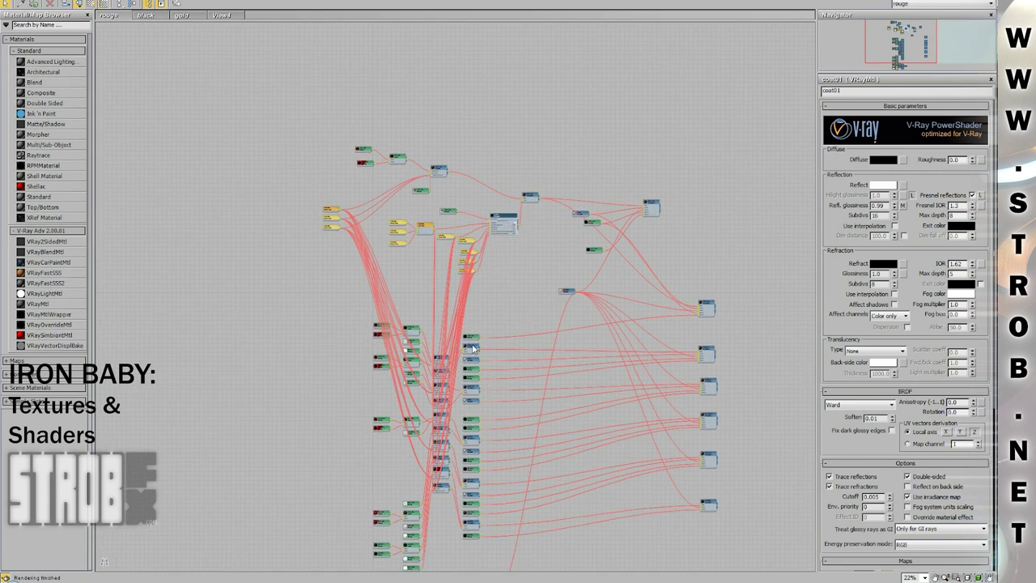
mouse_move(466, 246)
left_mouse_down()
mouse_move(300, 263)
mouse_move(217, 313)
mouse_move(273, 433)
mouse_move(478, 237)
left_mouse_up()
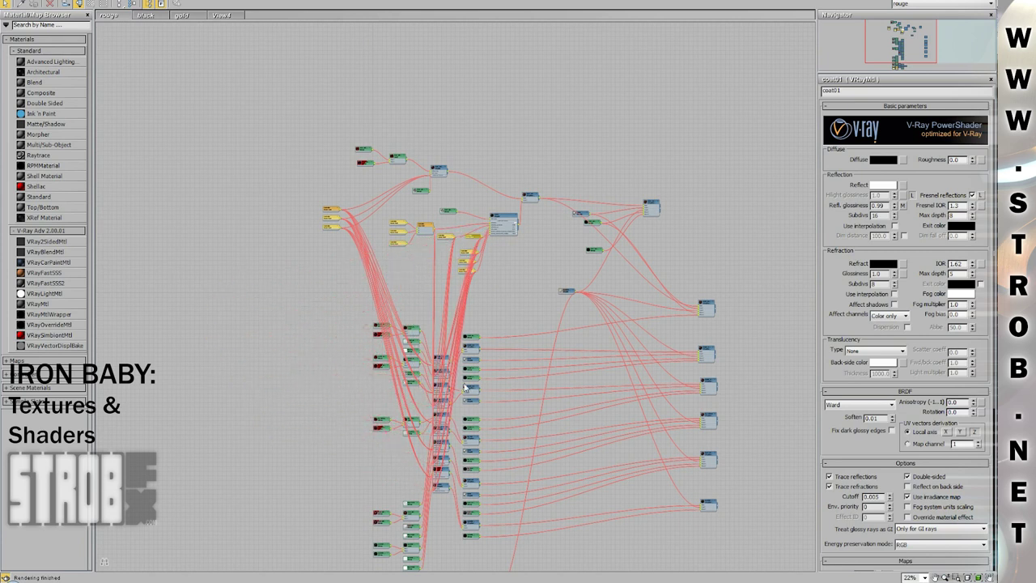
scroll(539, 289, "up", 6)
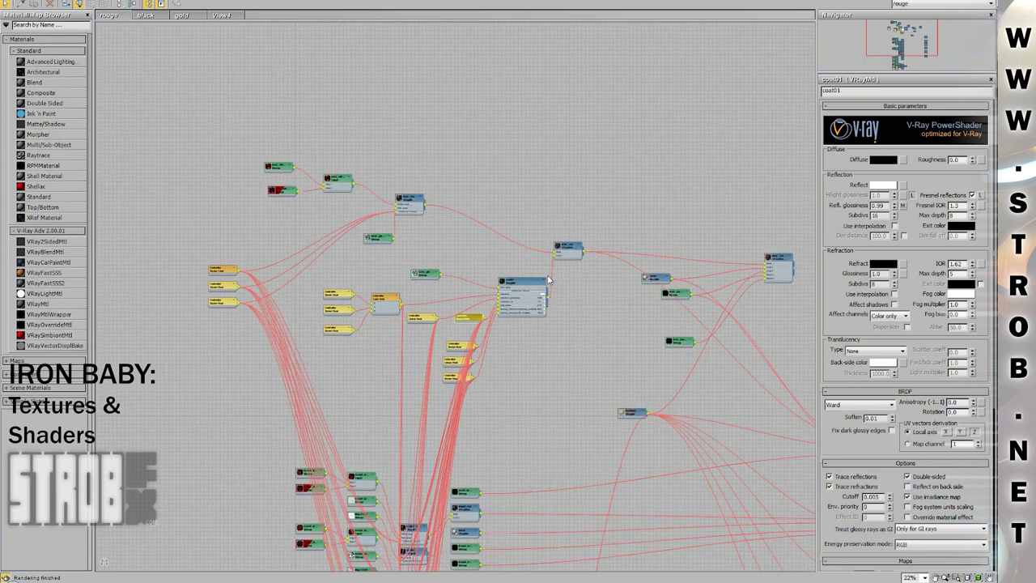
scroll(564, 256, "up", 1)
middle_click_drag(606, 302, 522, 312)
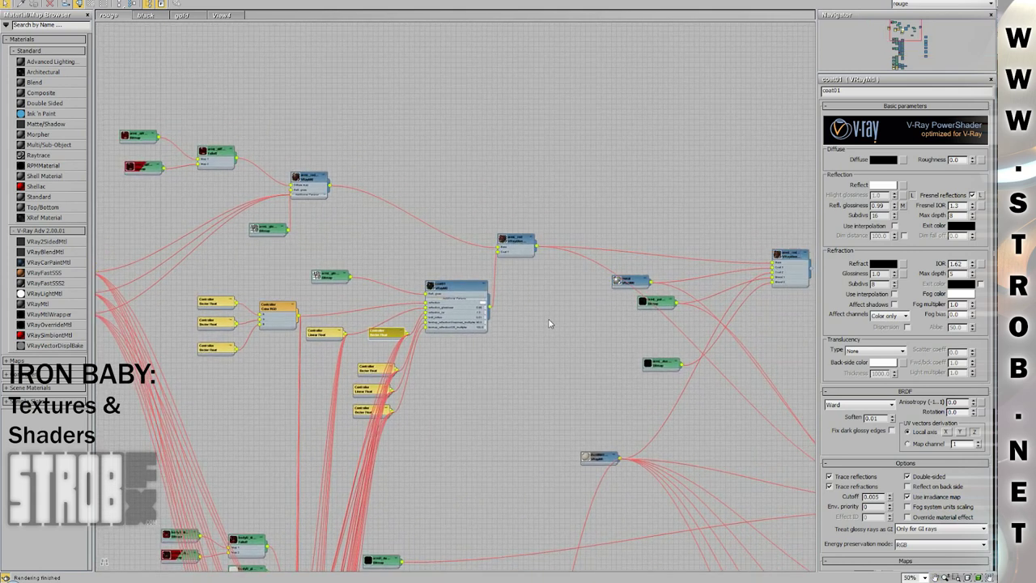
scroll(552, 324, "down", 1)
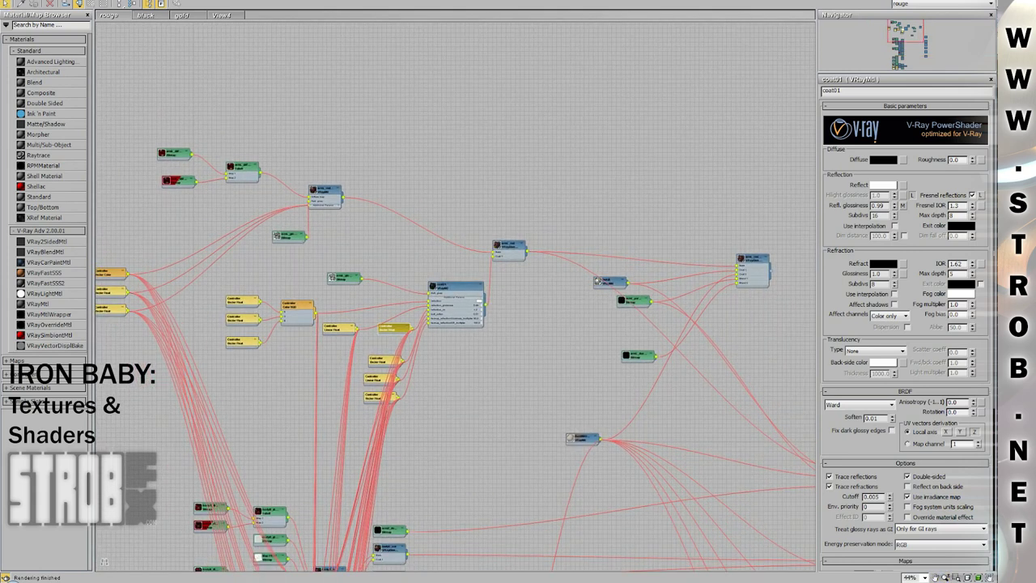
- Bring the fresnel_h264_720p video into view, play it, and scrub through it to examine the floor's reflections
left_click_drag(996, 89, 579, 71)
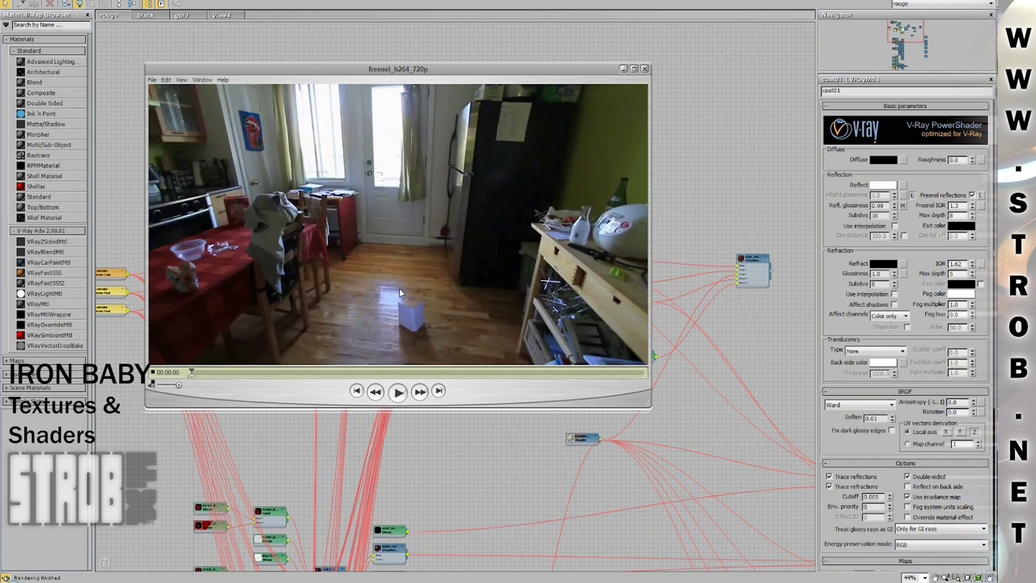
left_click_drag(193, 373, 345, 383)
left_click(393, 393)
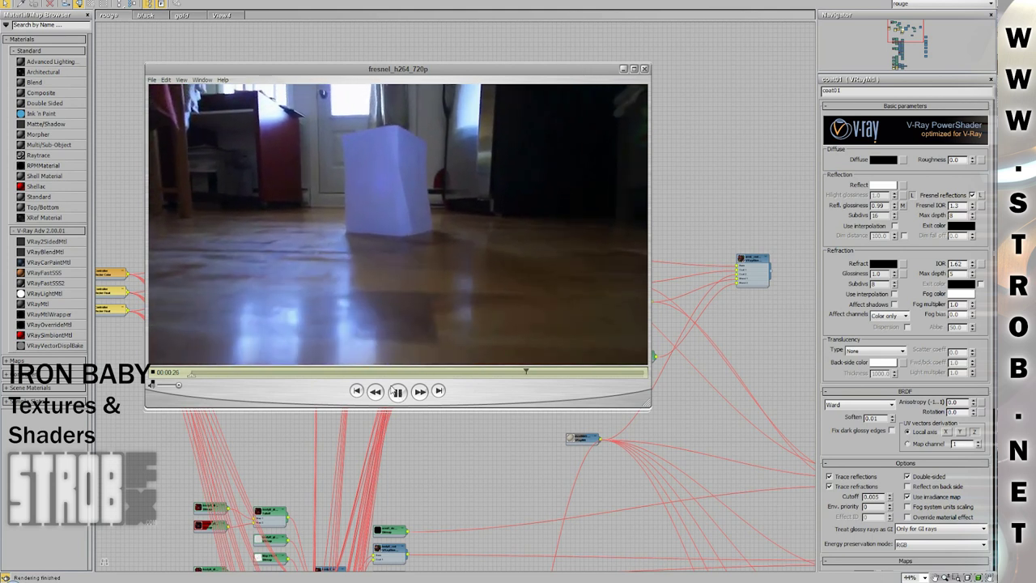
key("space")
left_click_drag(544, 374, 573, 379)
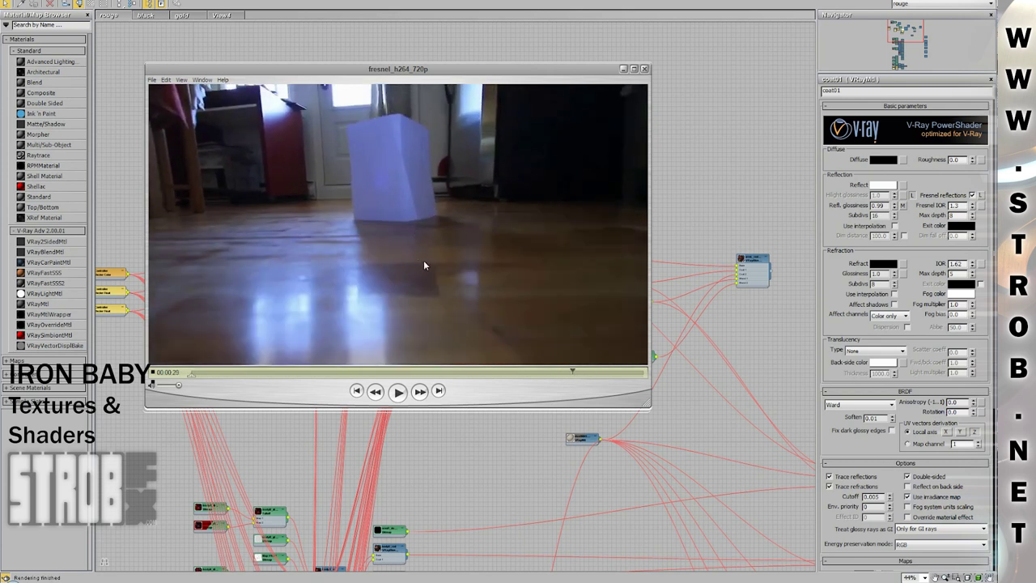
left_click_drag(567, 384, 384, 382)
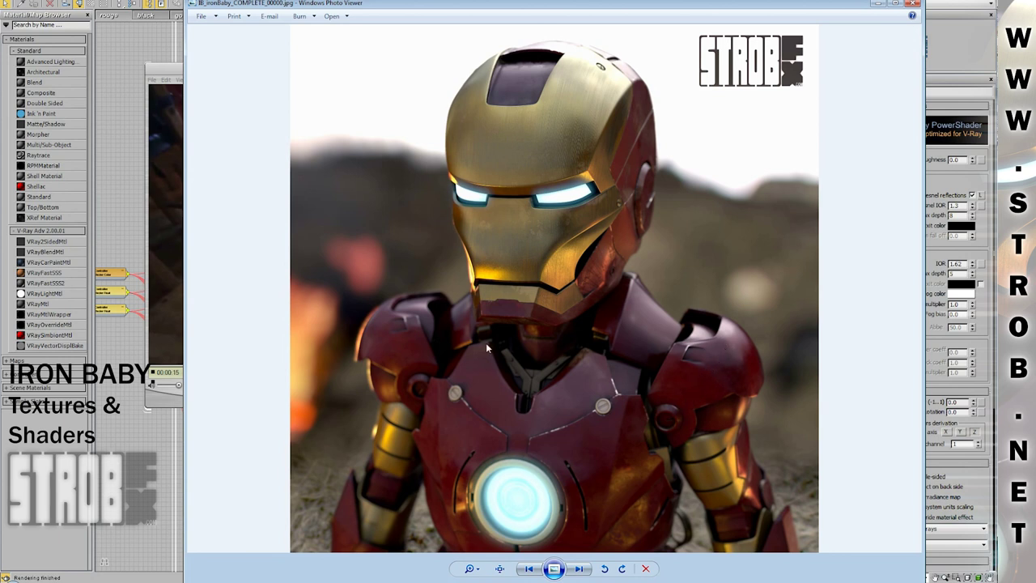
- Move the IB_ironBaby_COMPLETE_00000.jpg render out of view and select the Fresnel IOR value of coat01
left_click_drag(489, 10, 1035, 355)
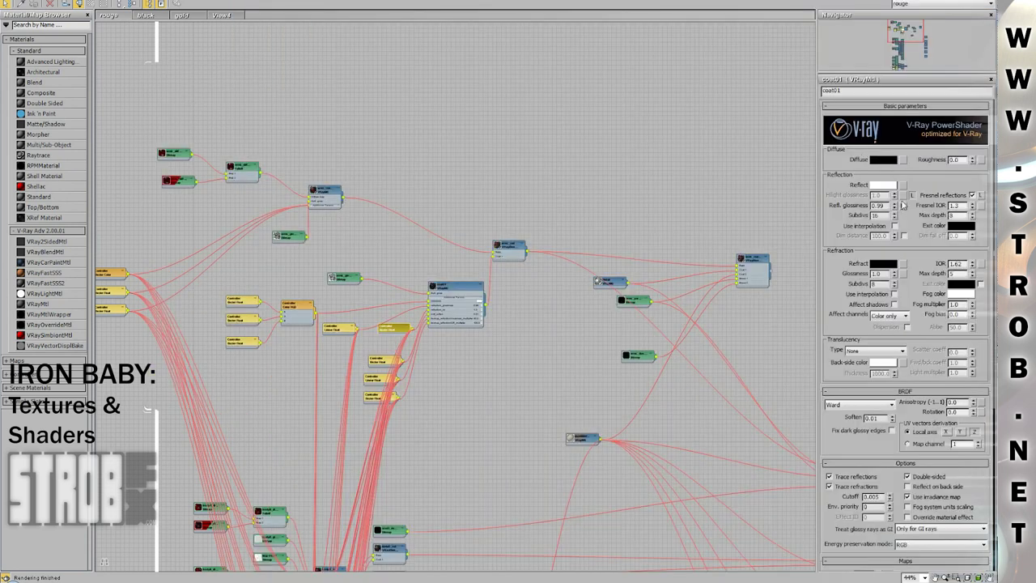
double_click(957, 206)
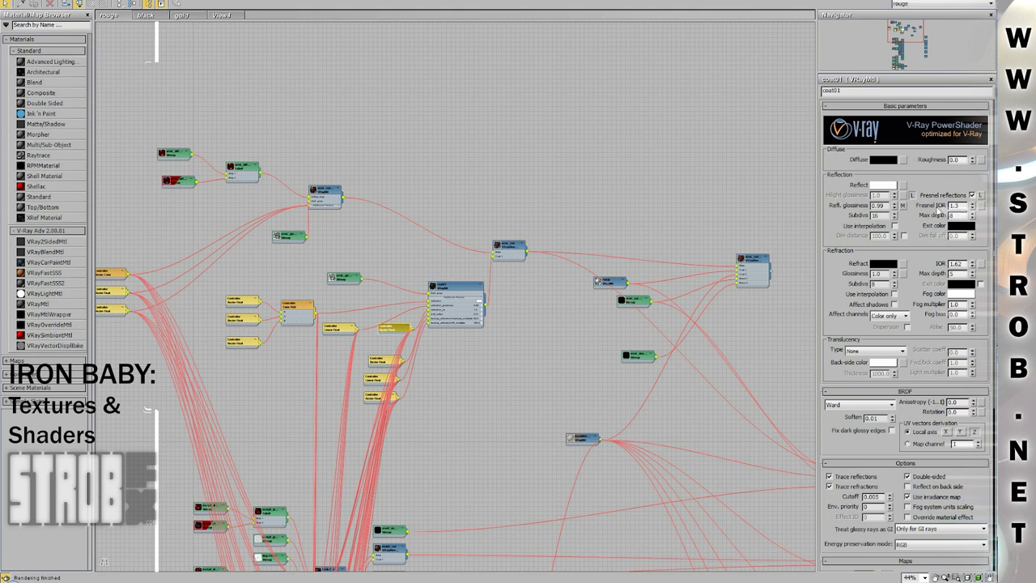